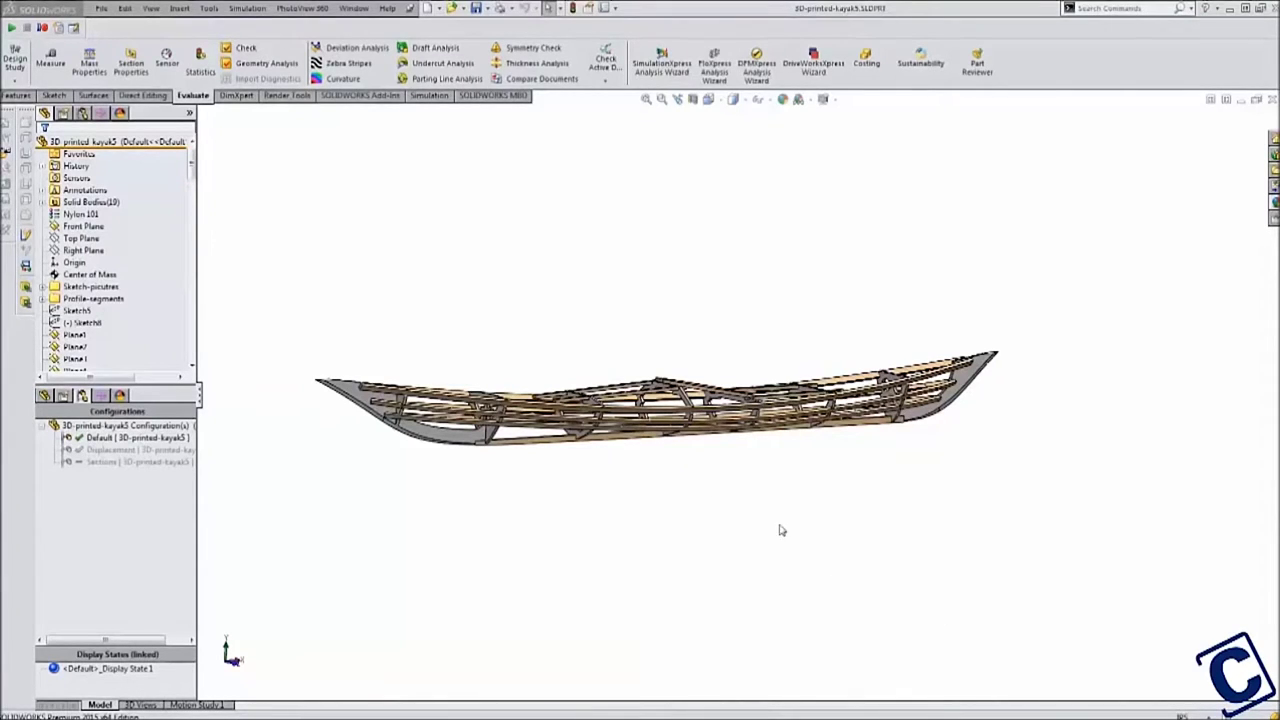
- Switch the kayak to its Displacement configuration
middle_click_drag(676, 468, 650, 493)
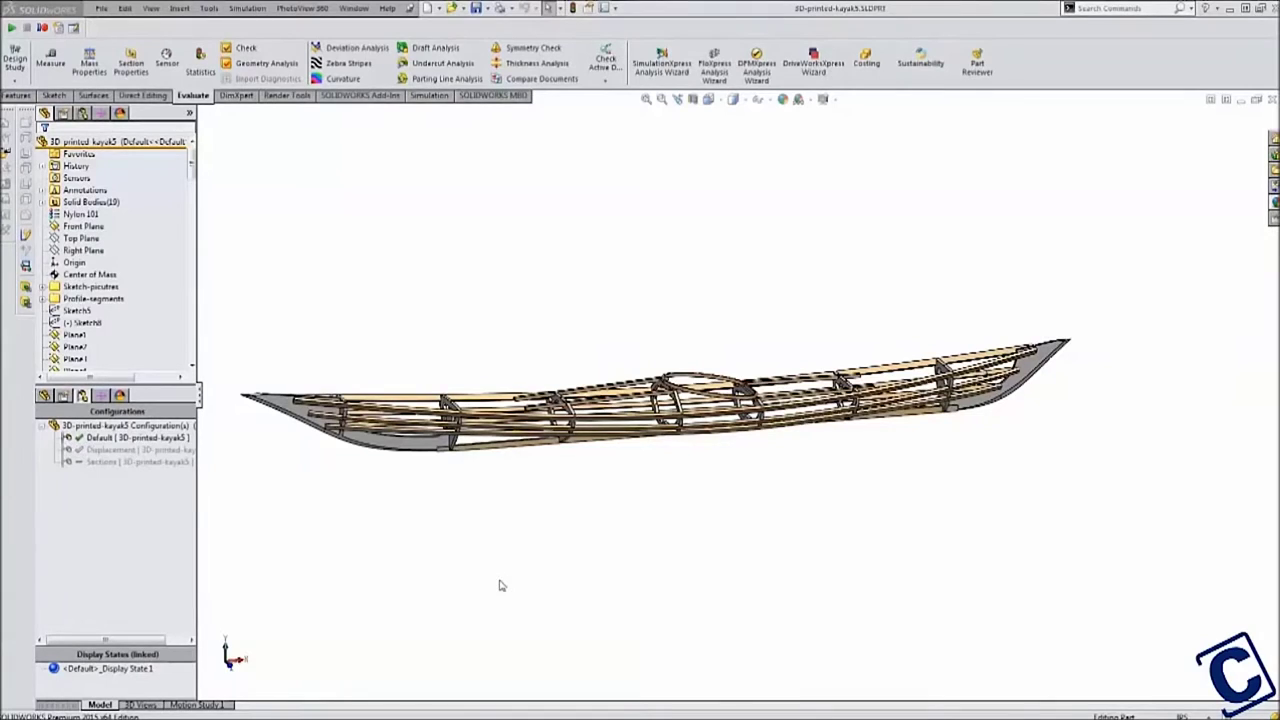
double_click(130, 449)
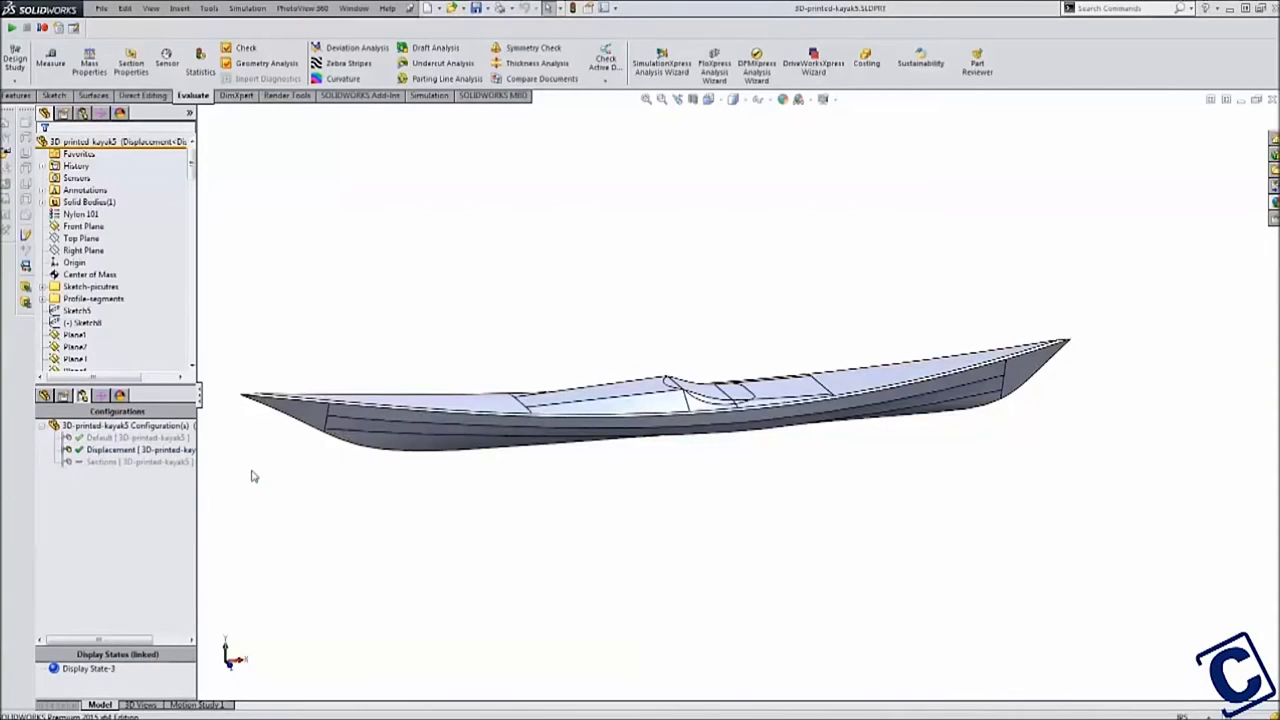
scroll(100, 250, "down", 3)
scroll(100, 250, "up", 3)
- Create Plane17 offset 4.00in from the Top Plane, cutting through the hull
left_click(81, 238)
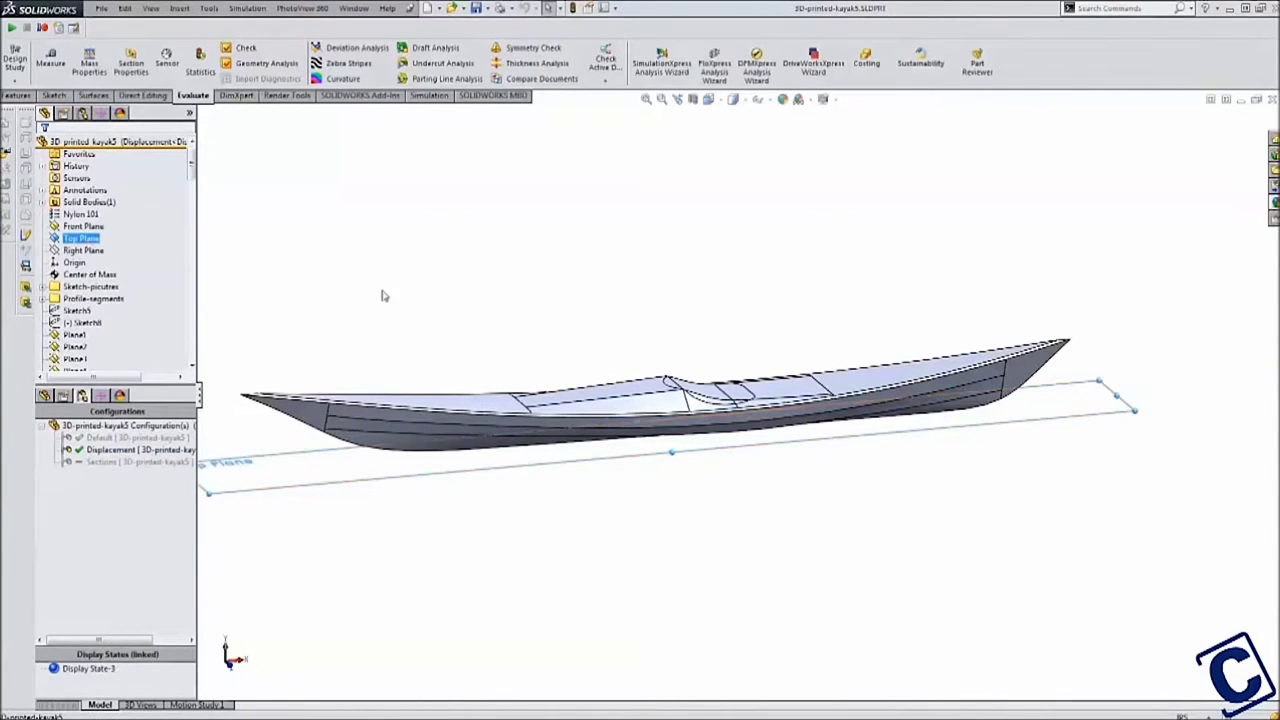
middle_click_drag(494, 523, 815, 472)
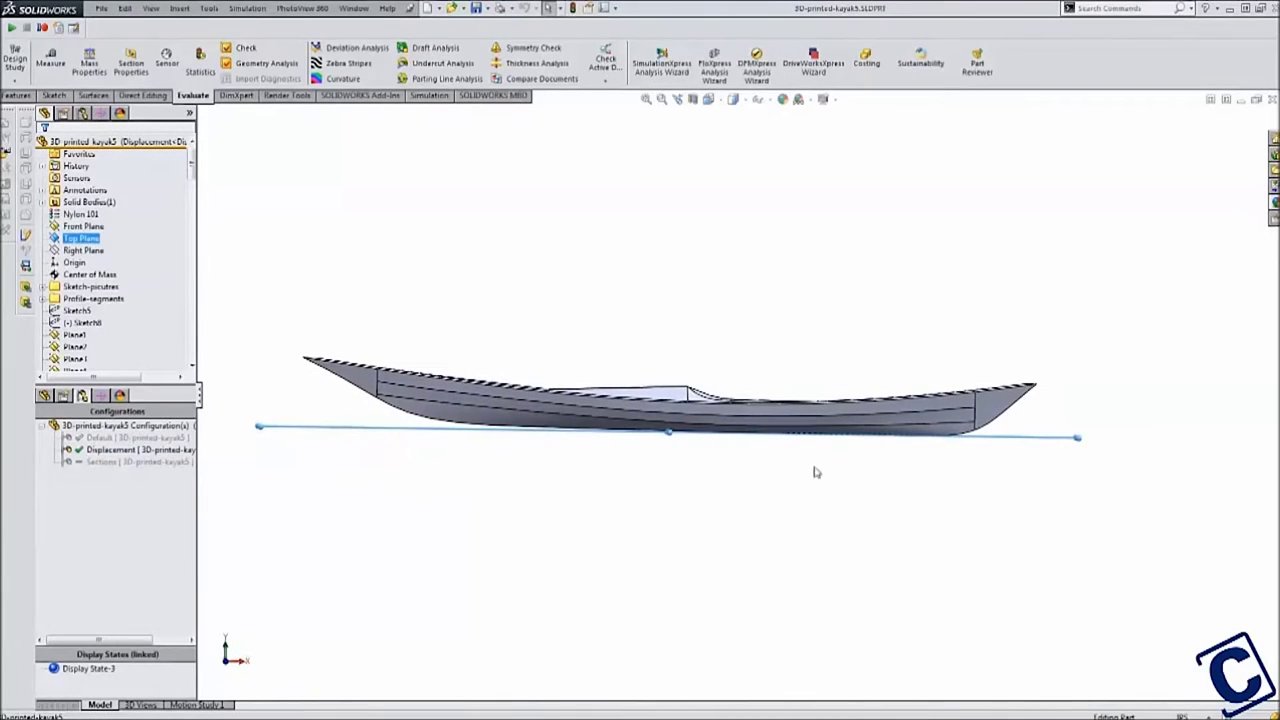
middle_click_drag(500, 480, 415, 502)
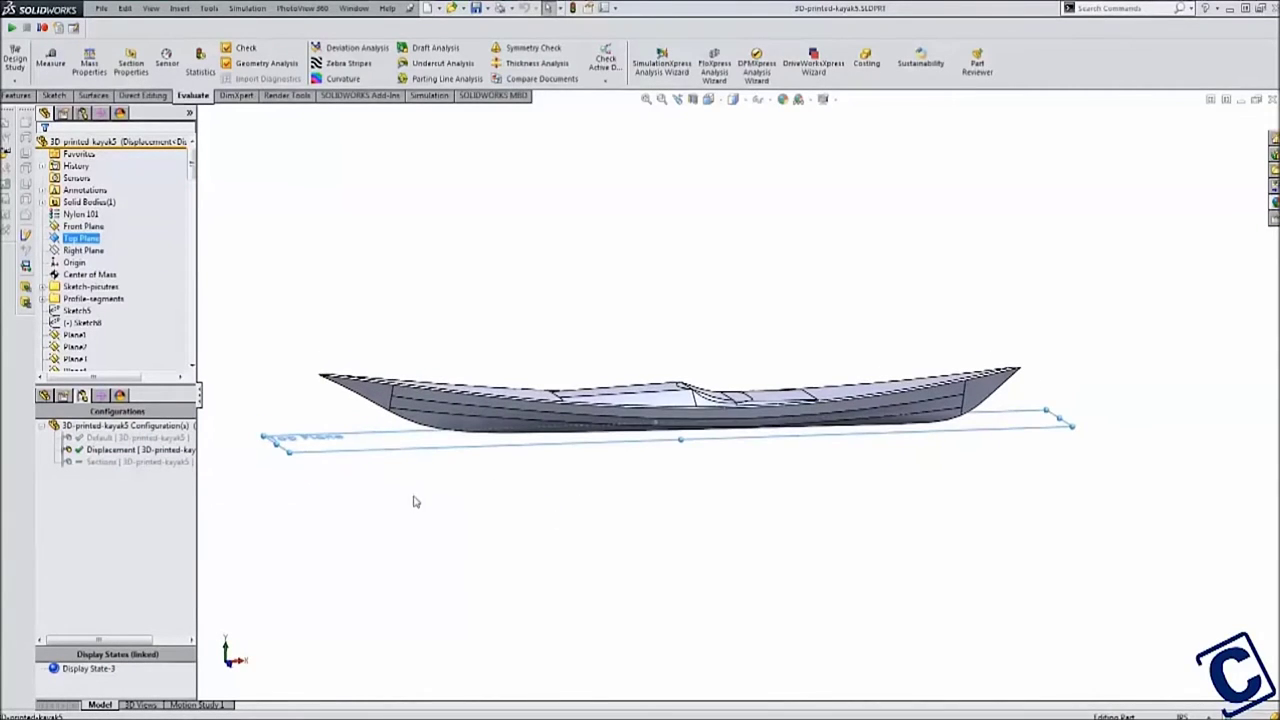
mouse_move(409, 451)
left_mouse_down("ctrl")
mouse_move(412, 415)
mouse_move(412, 450)
left_mouse_up("ctrl")
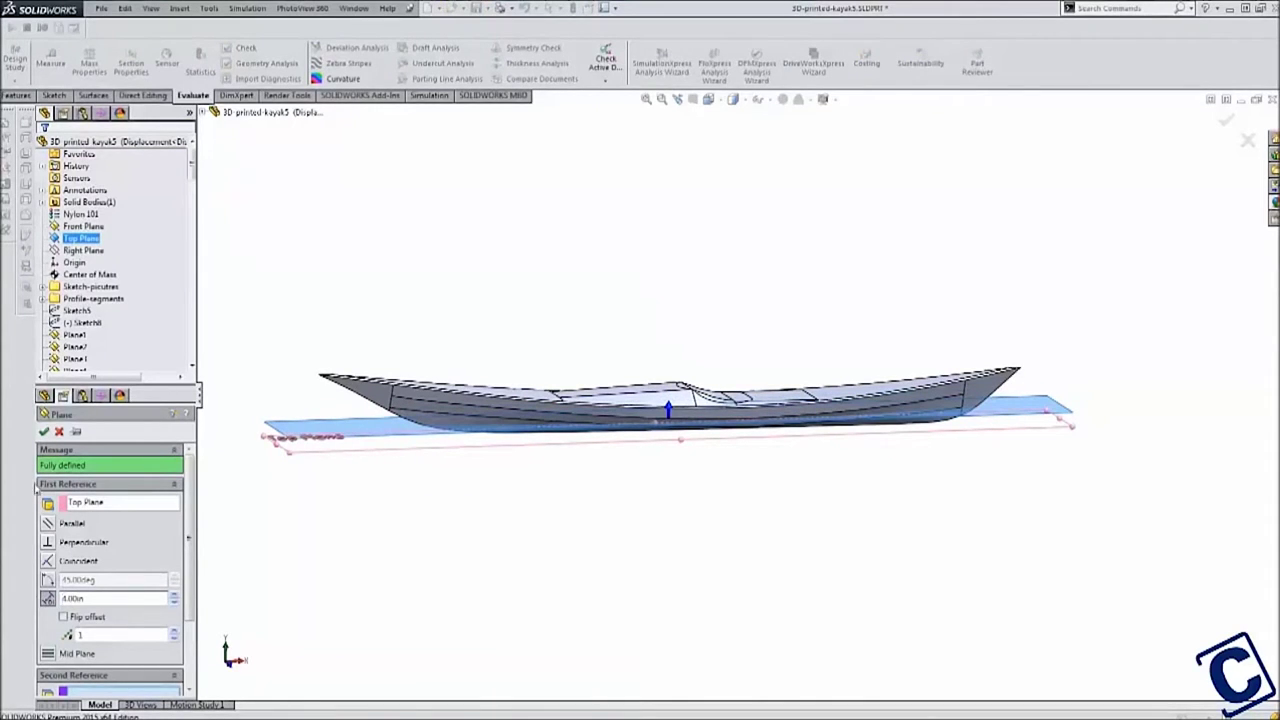
left_click(43, 431)
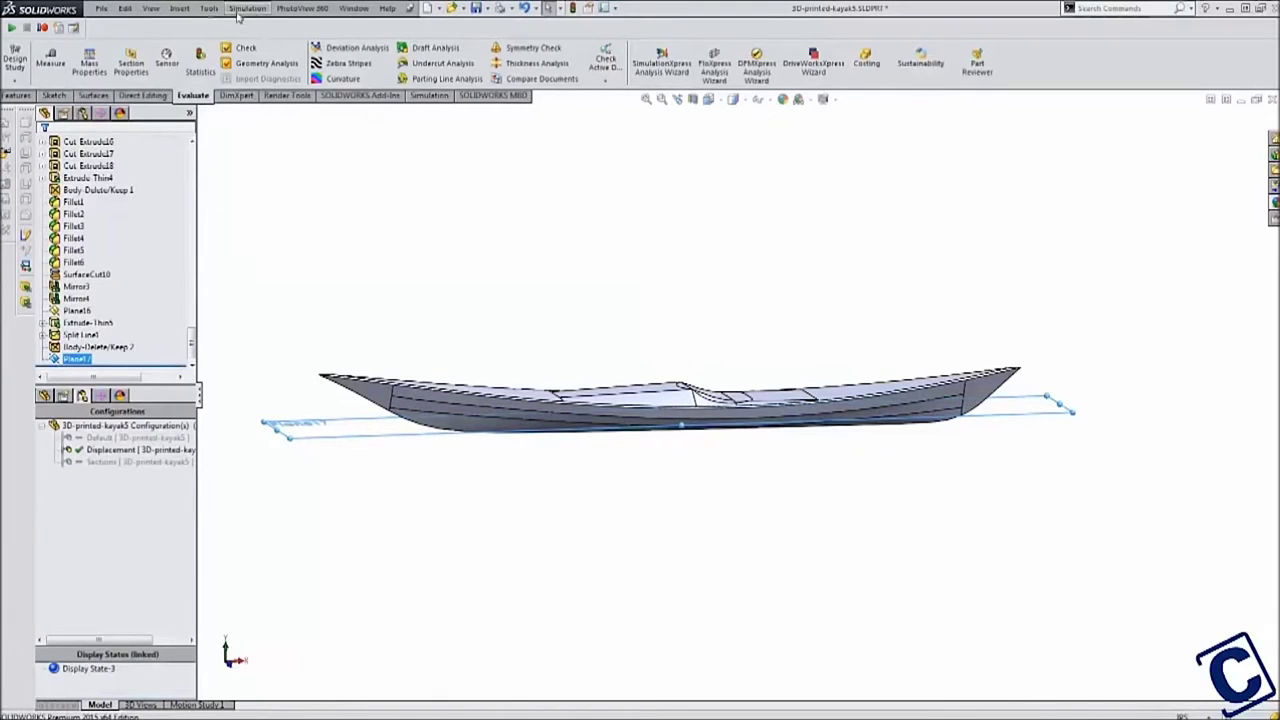
- Cut the hull with Plane17 using a flipped surface cut, keeping the thin sliver
left_click(205, 8)
mouse_move(179, 8)
mouse_move(240, 42)
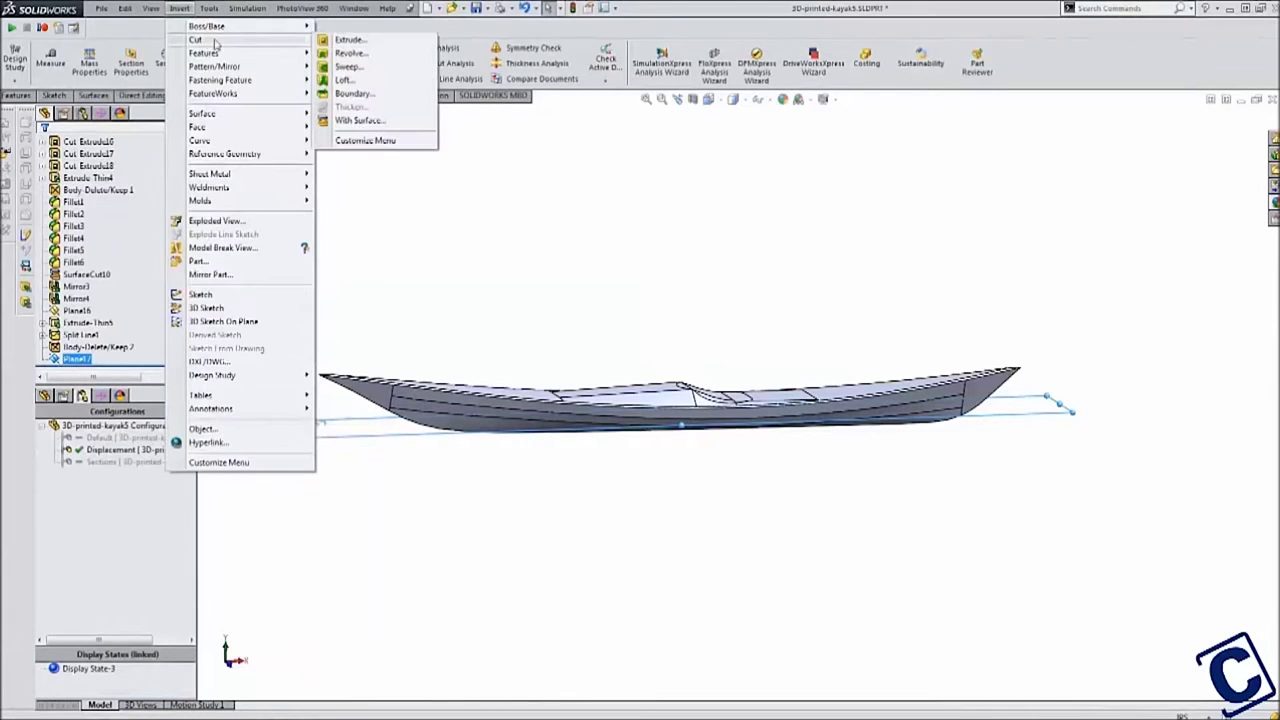
left_click(375, 126)
left_click(47, 468)
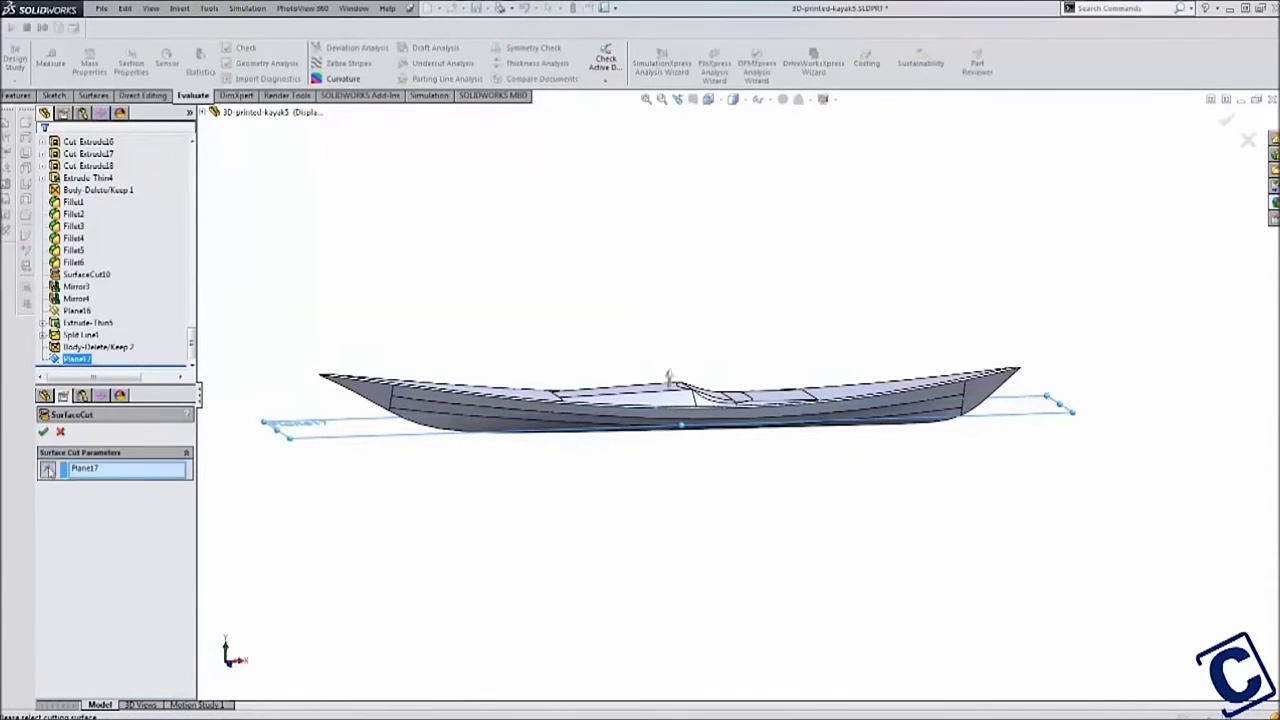
left_click(43, 431)
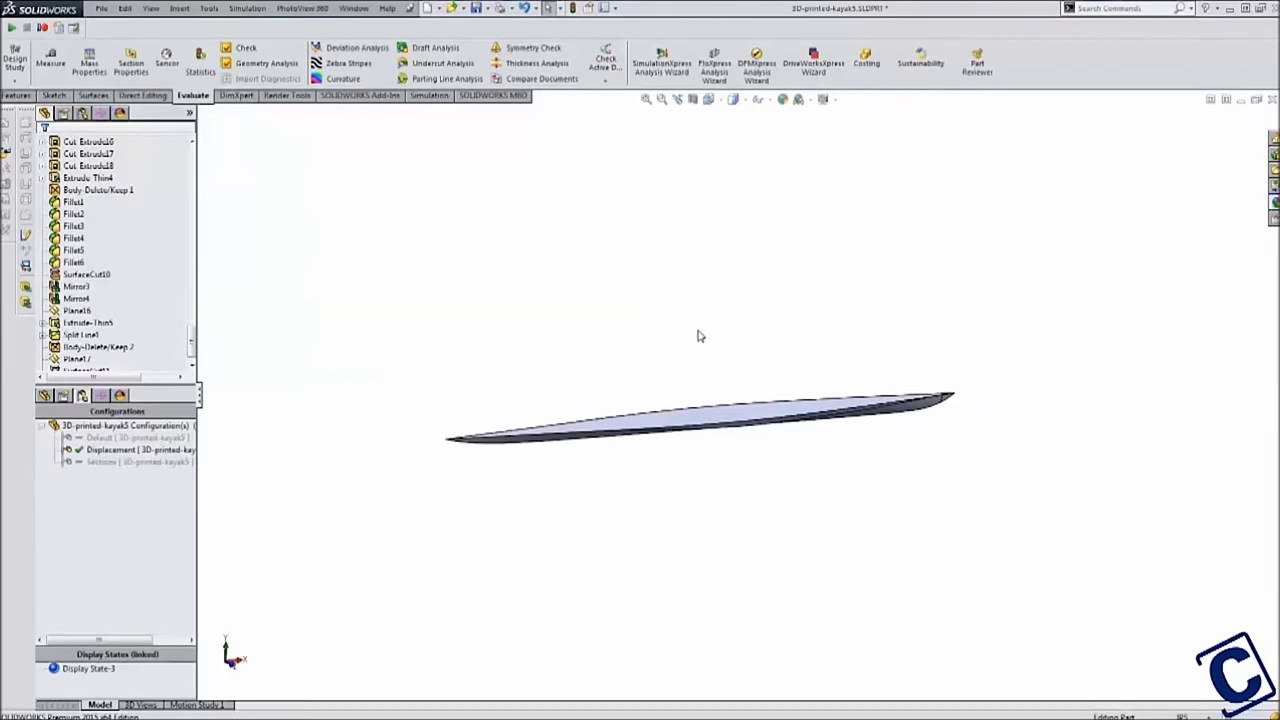
- Change the hull material from Nylon 101 to Water and show its mass properties
left_click_drag(192, 343, 192, 165)
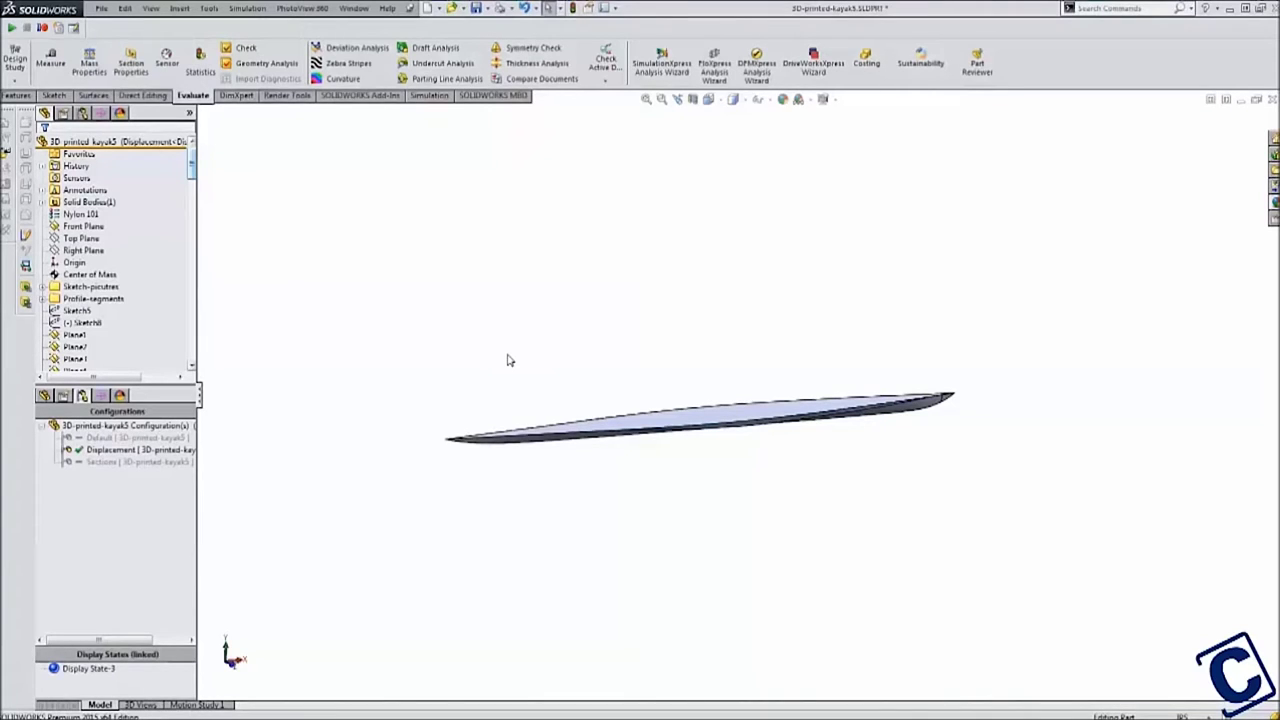
right_click(94, 217)
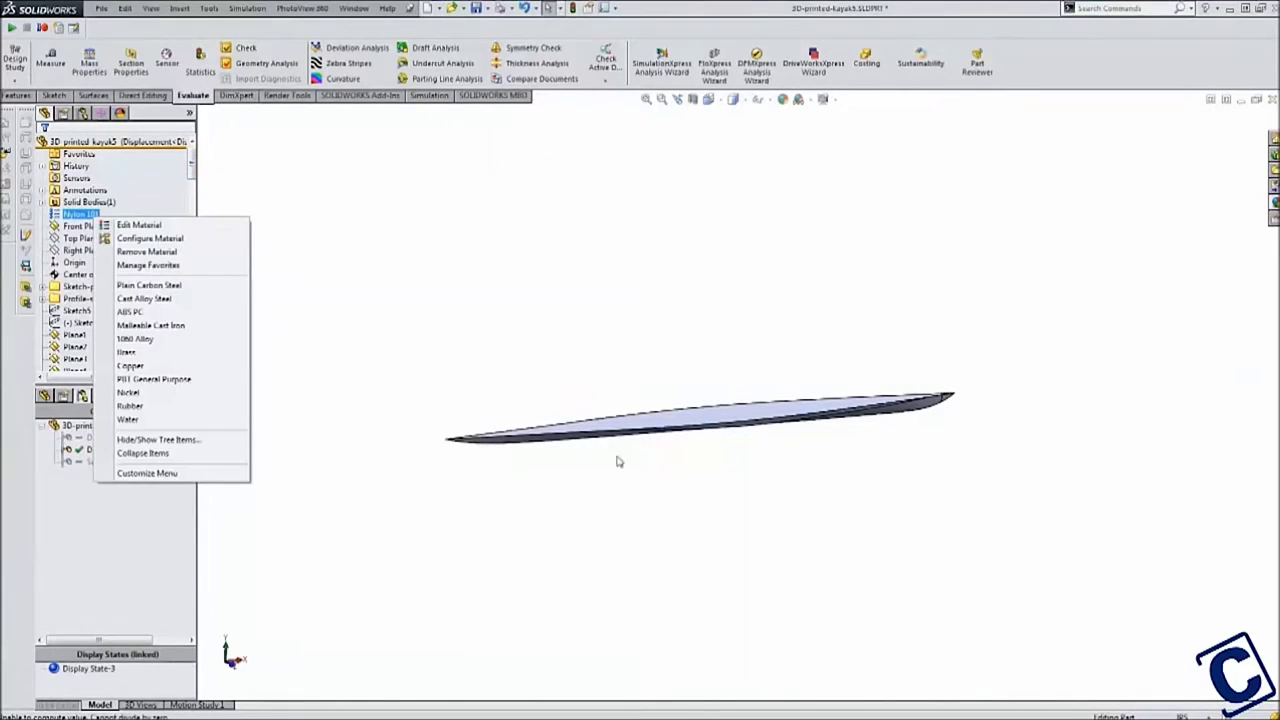
left_click(128, 419)
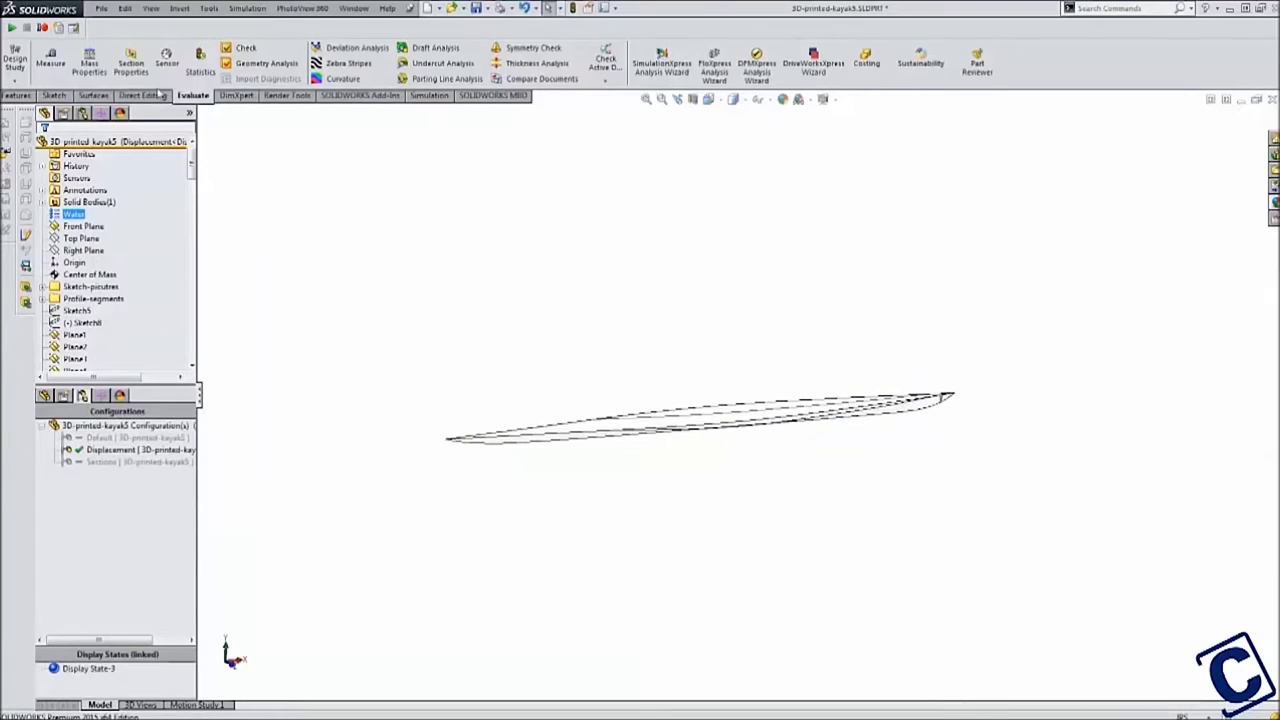
left_click(89, 62)
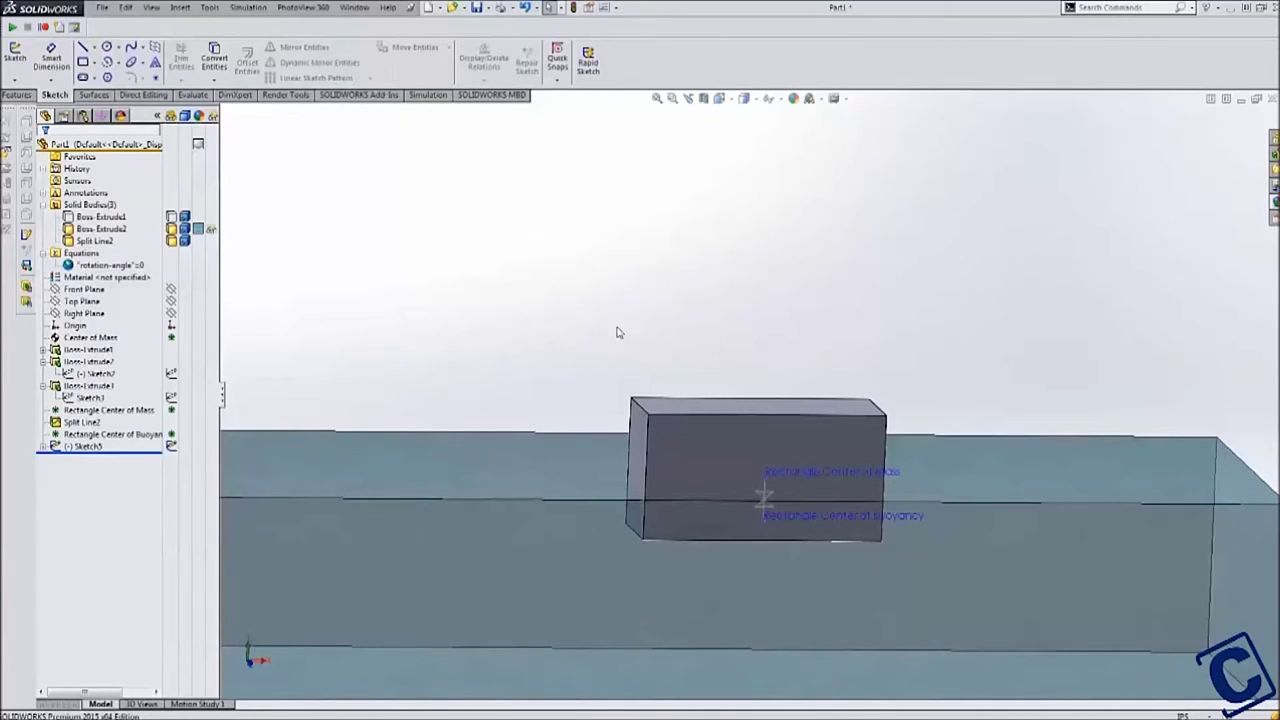
left_click(90, 386)
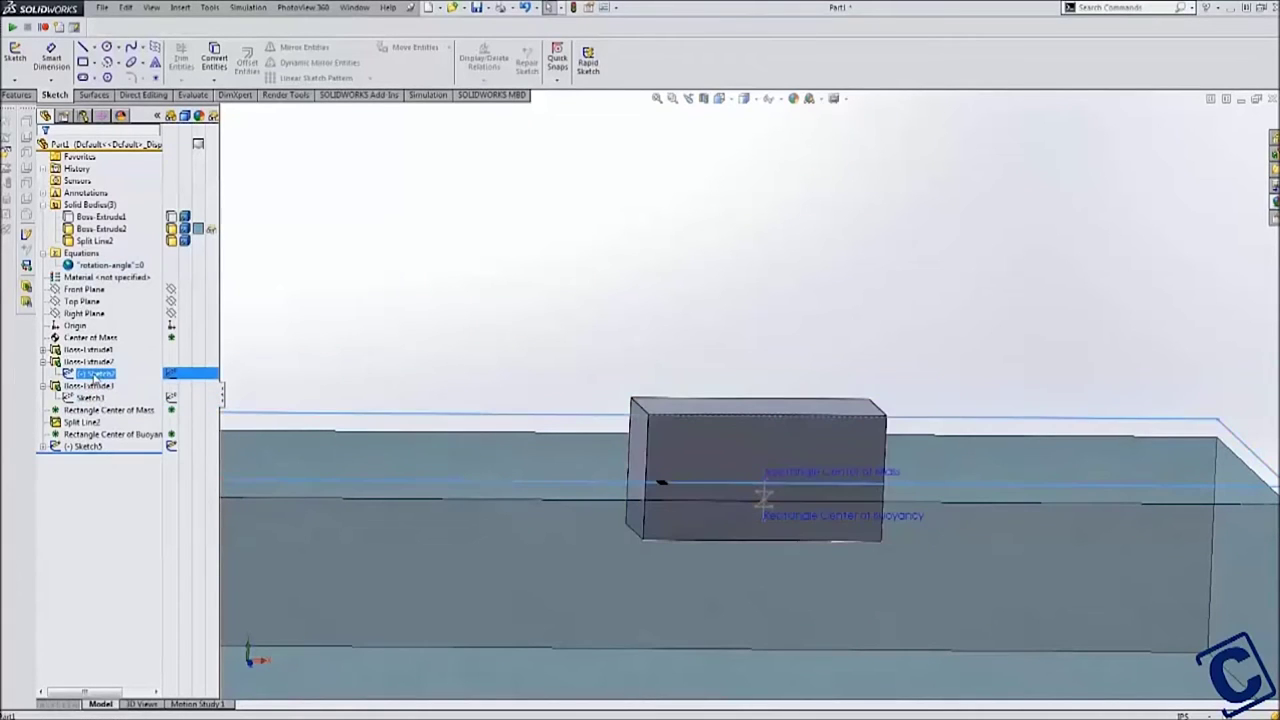
left_click(610, 337)
scroll(752, 397, "up", 3)
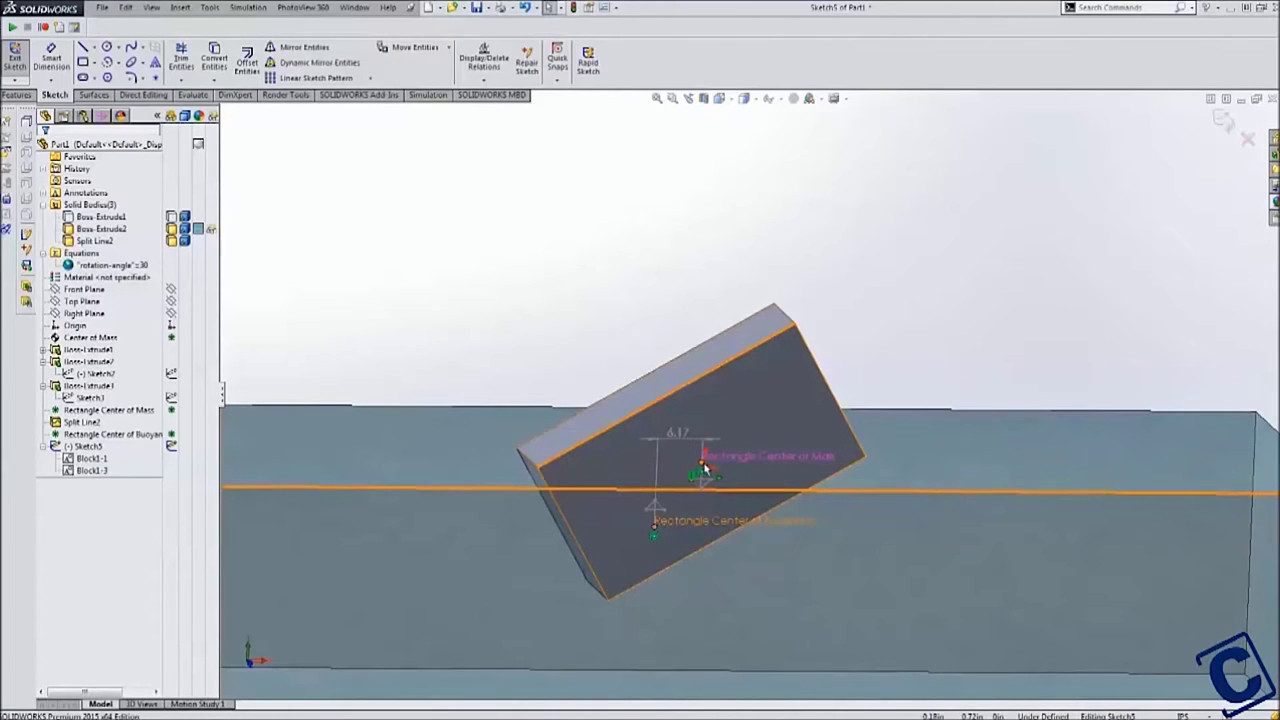
- Select the block's centre of mass point for the horizontal dimension to the centre of buoyancy
left_click(703, 465)
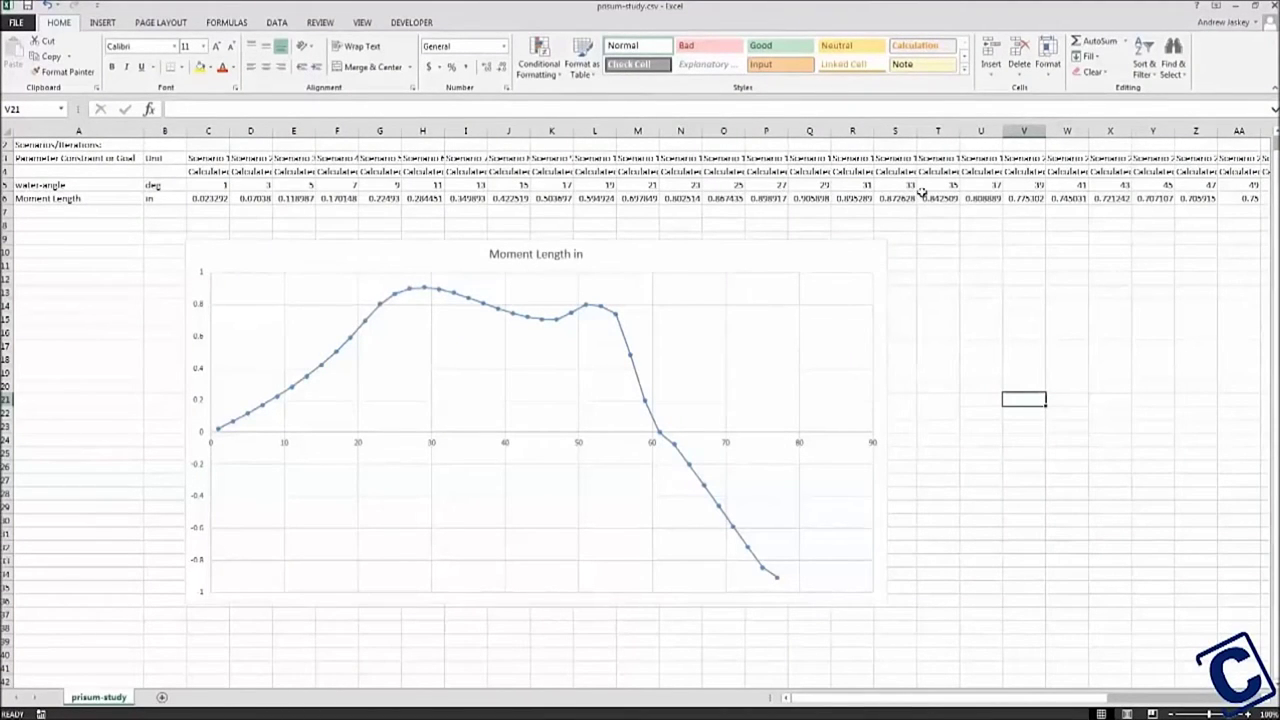
mouse_move(232, 431)
mouse_move(395, 303)
mouse_move(605, 311)
mouse_move(686, 460)
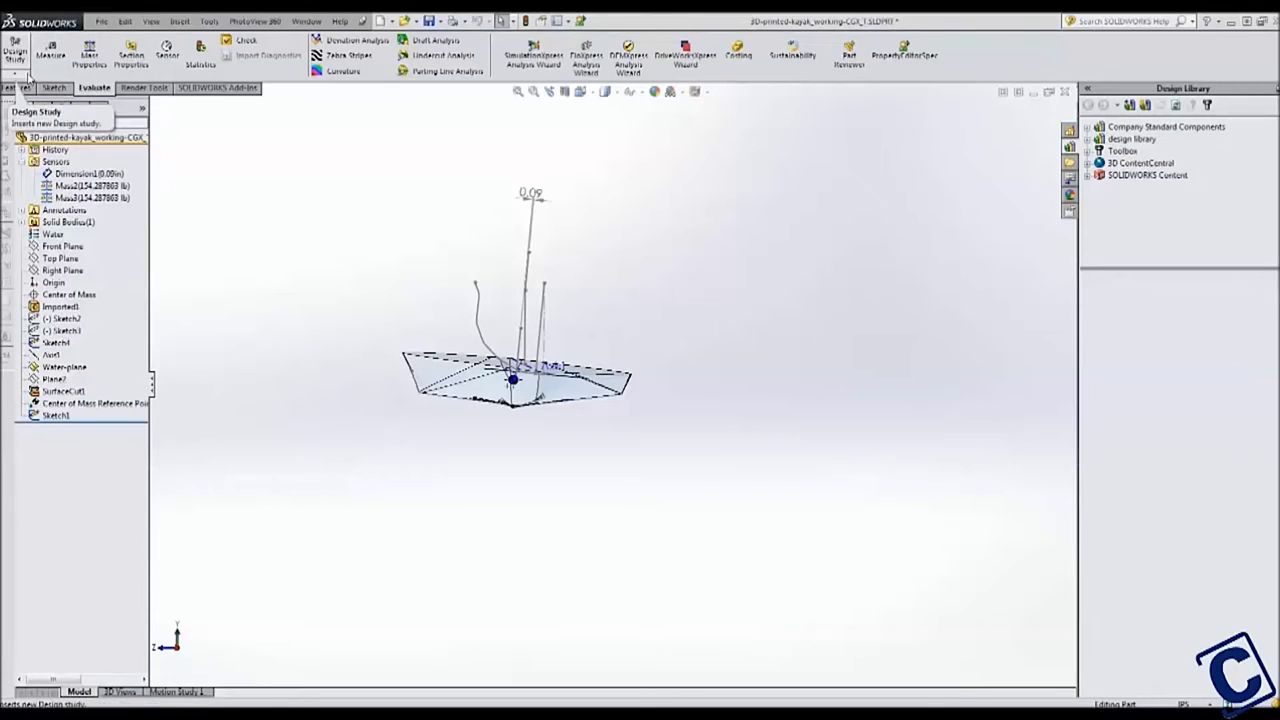
- Start a new design study with optimization off and add a new parameter
left_click(17, 58)
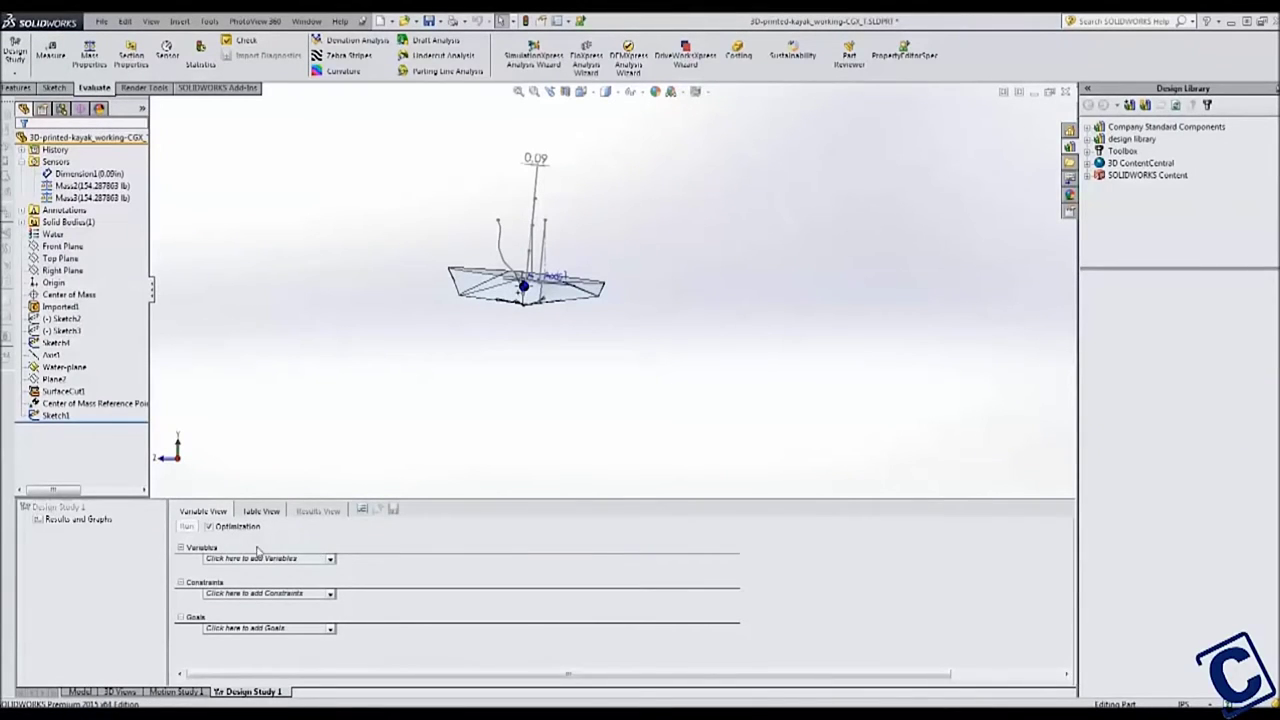
left_click(208, 526)
left_click(330, 559)
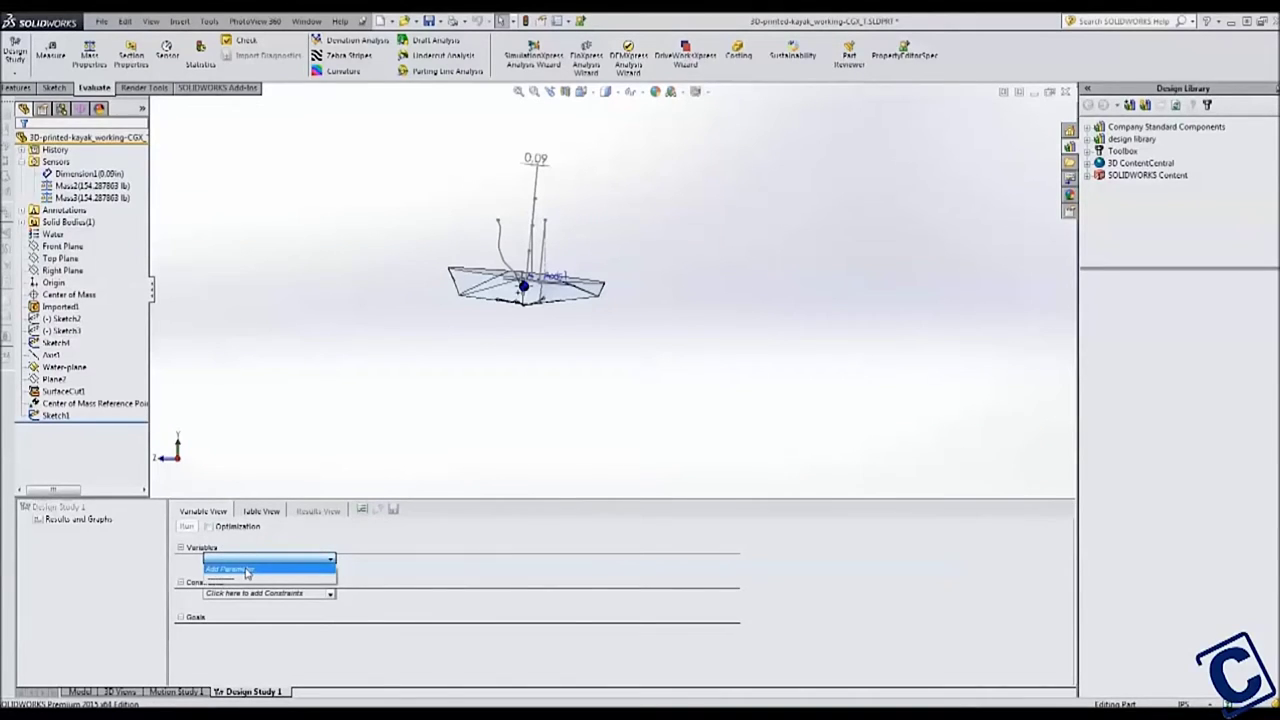
left_click(246, 570)
- Link the Water angle parameter to Sketch4's angle dimension with value 5
left_click_drag(176, 21, 829, 194)
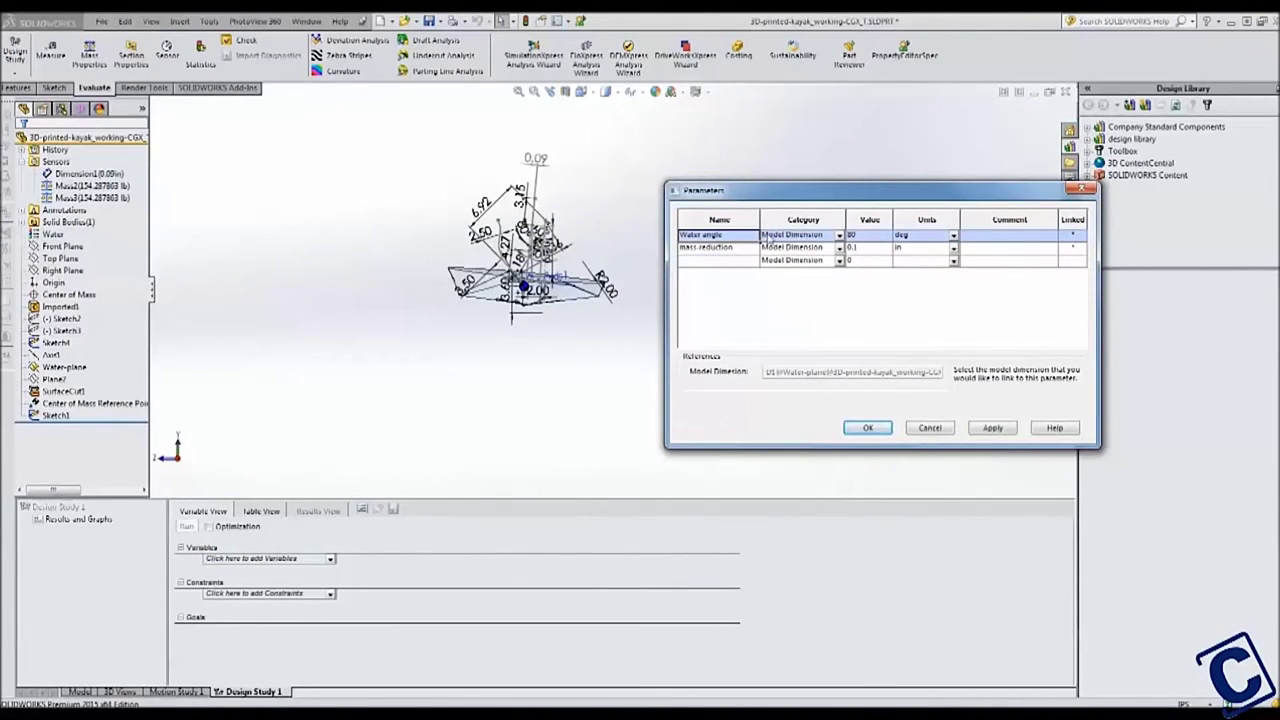
middle_click_drag(443, 369, 505, 200)
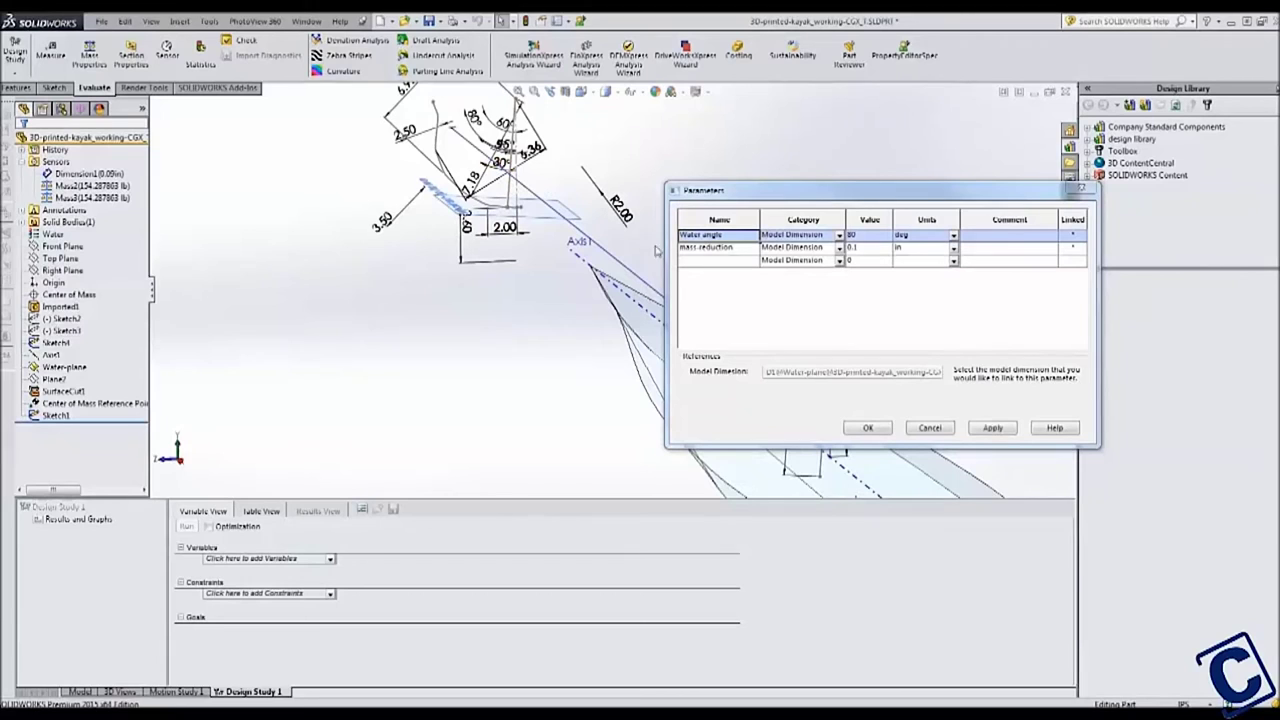
left_click(55, 342)
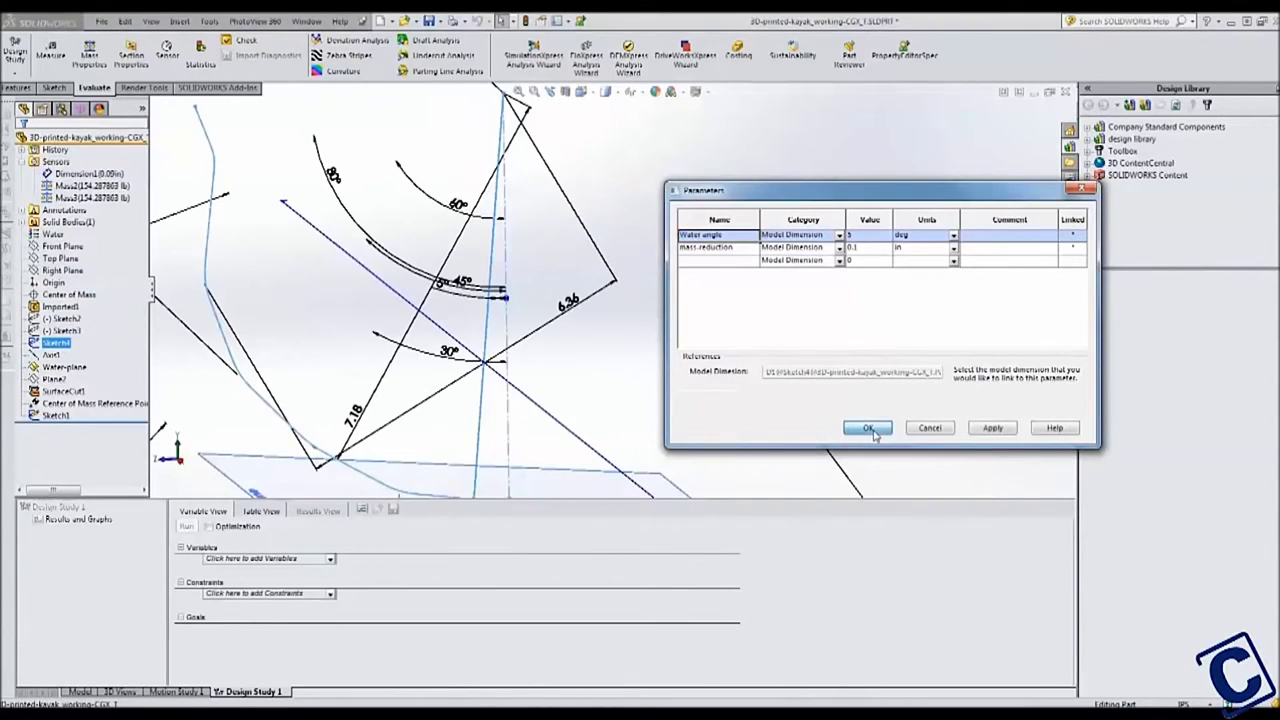
left_click(869, 428)
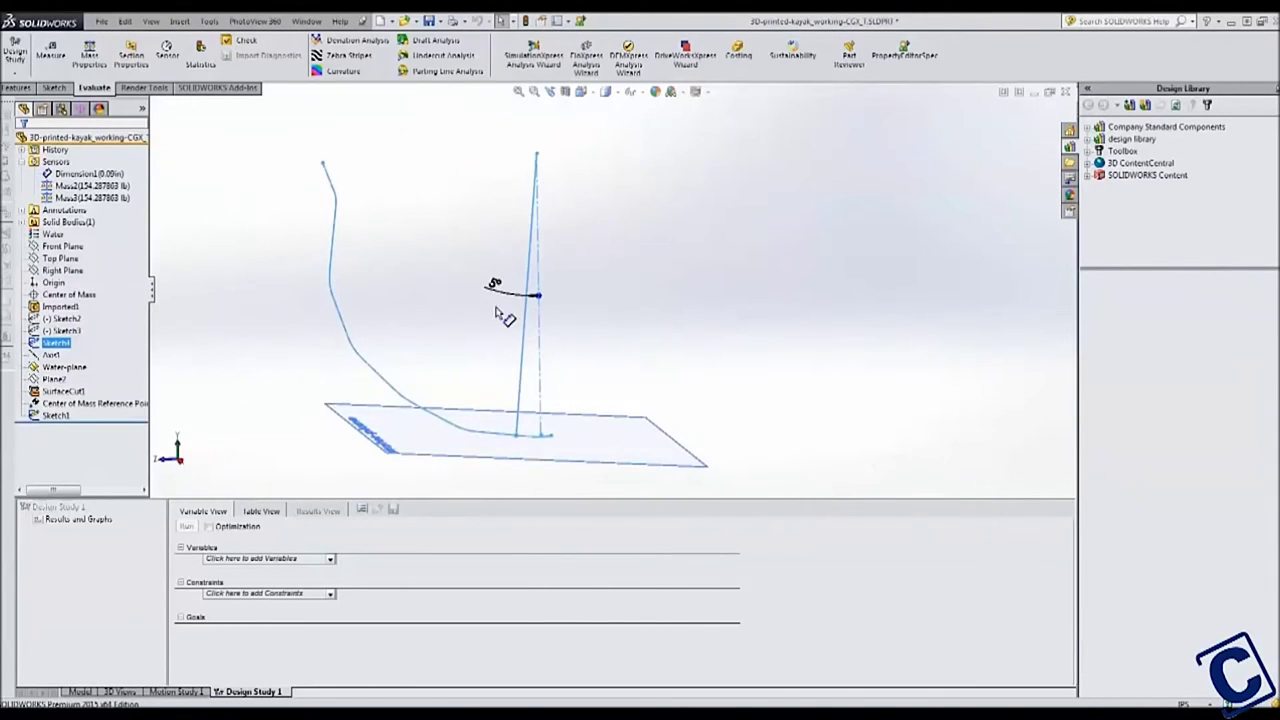
- Add Water angle as a study variable ranging from 1deg to 80deg in 2deg steps
left_click(330, 560)
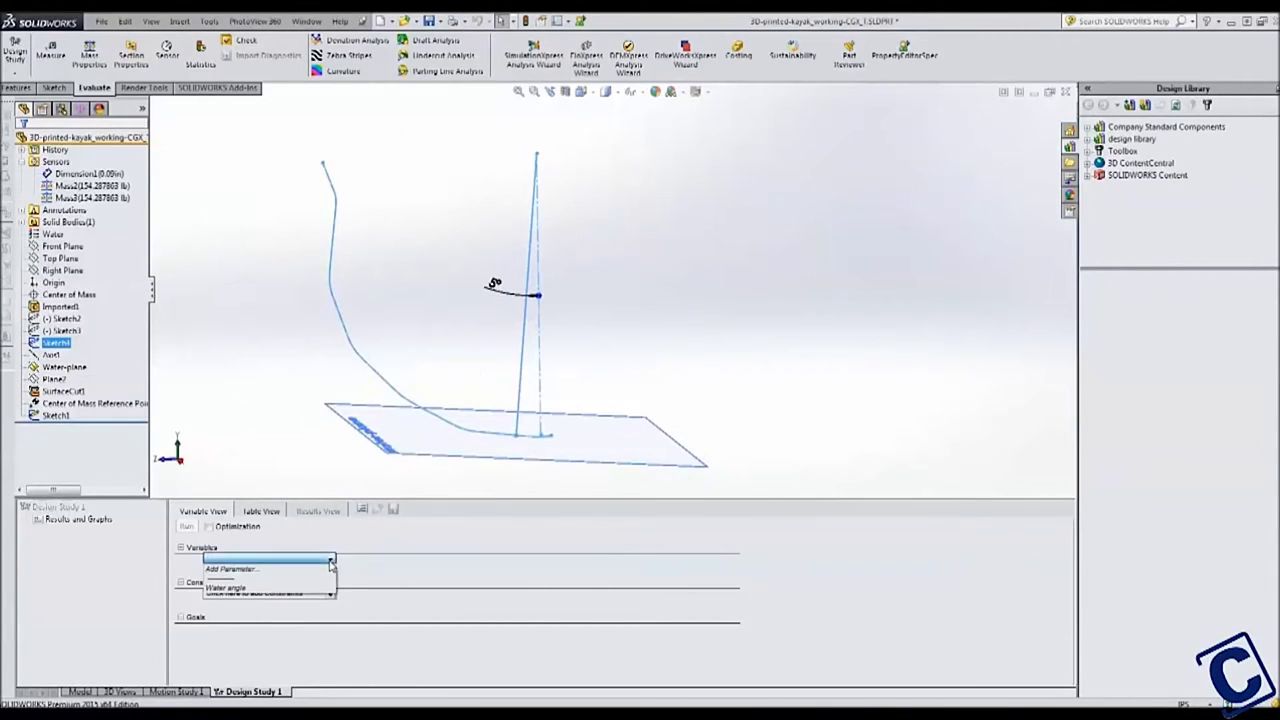
left_click(240, 587)
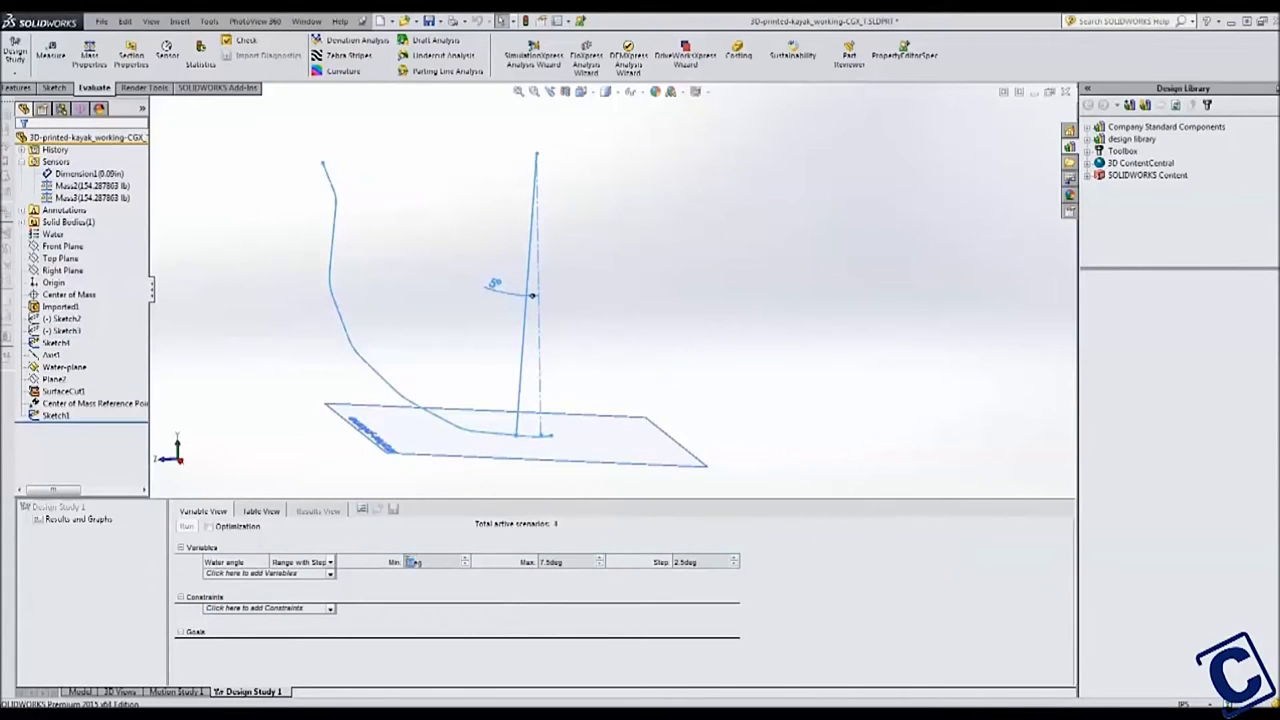
left_click(578, 562)
double_click(578, 562)
type("80")
double_click(712, 563)
type("2")
- Constrain the design study with the Mass2 sensor and run it
left_click(330, 608)
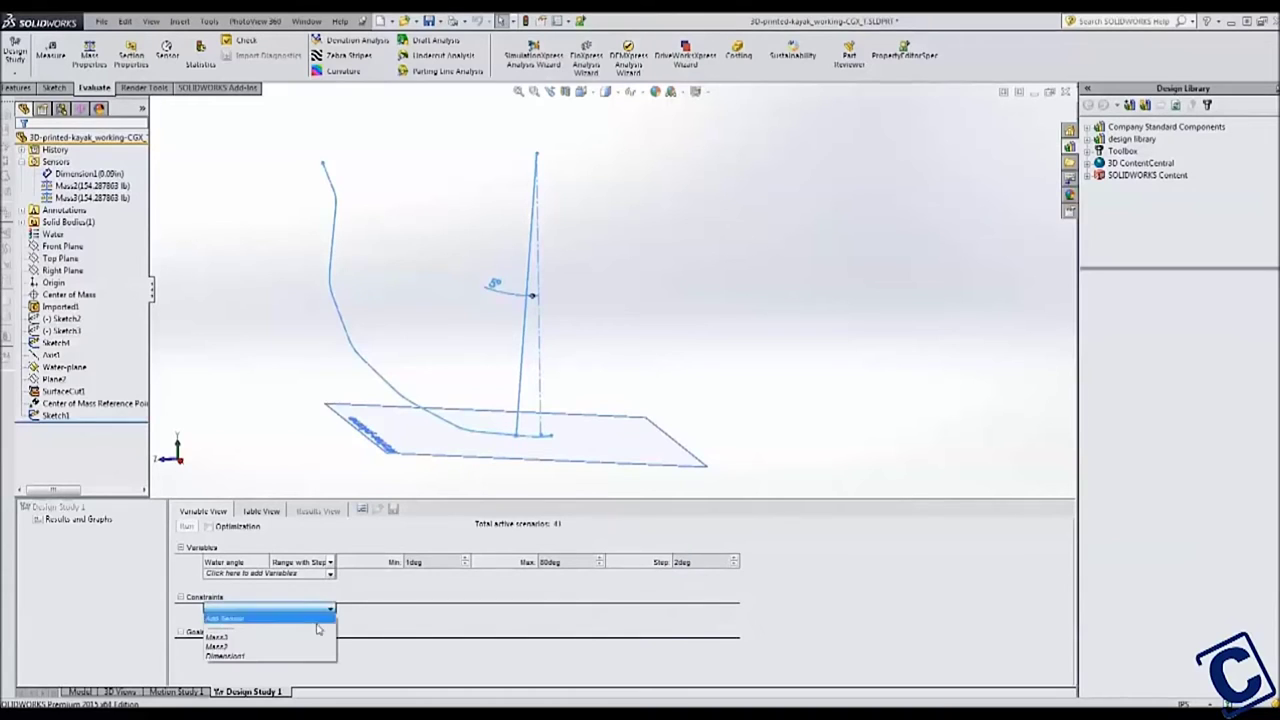
left_click(314, 648)
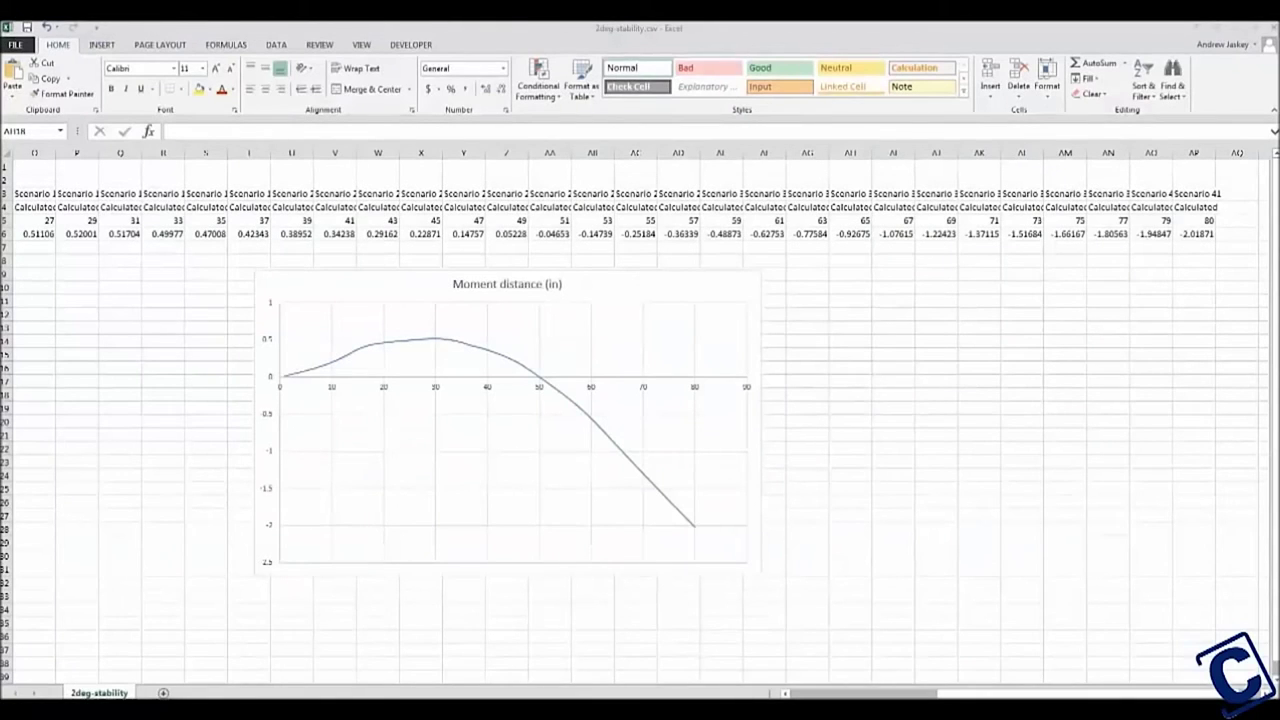
left_click(850, 394)
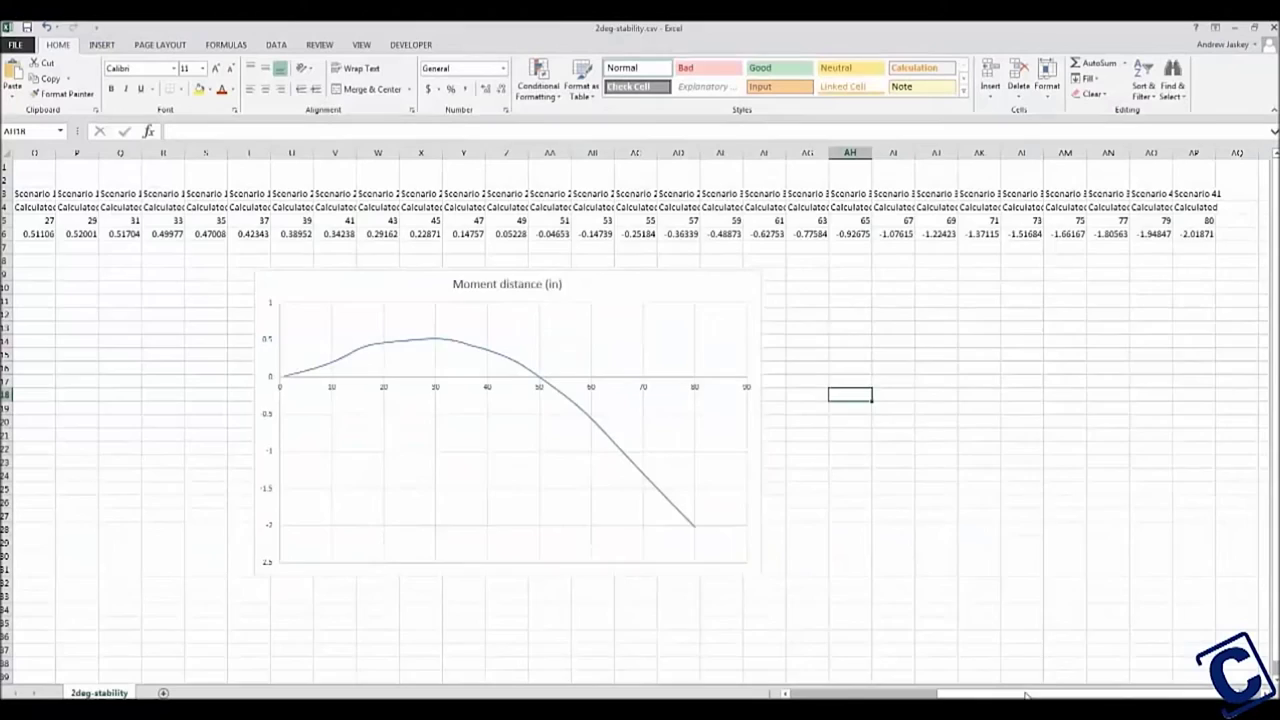
left_click_drag(1025, 695, 718, 690)
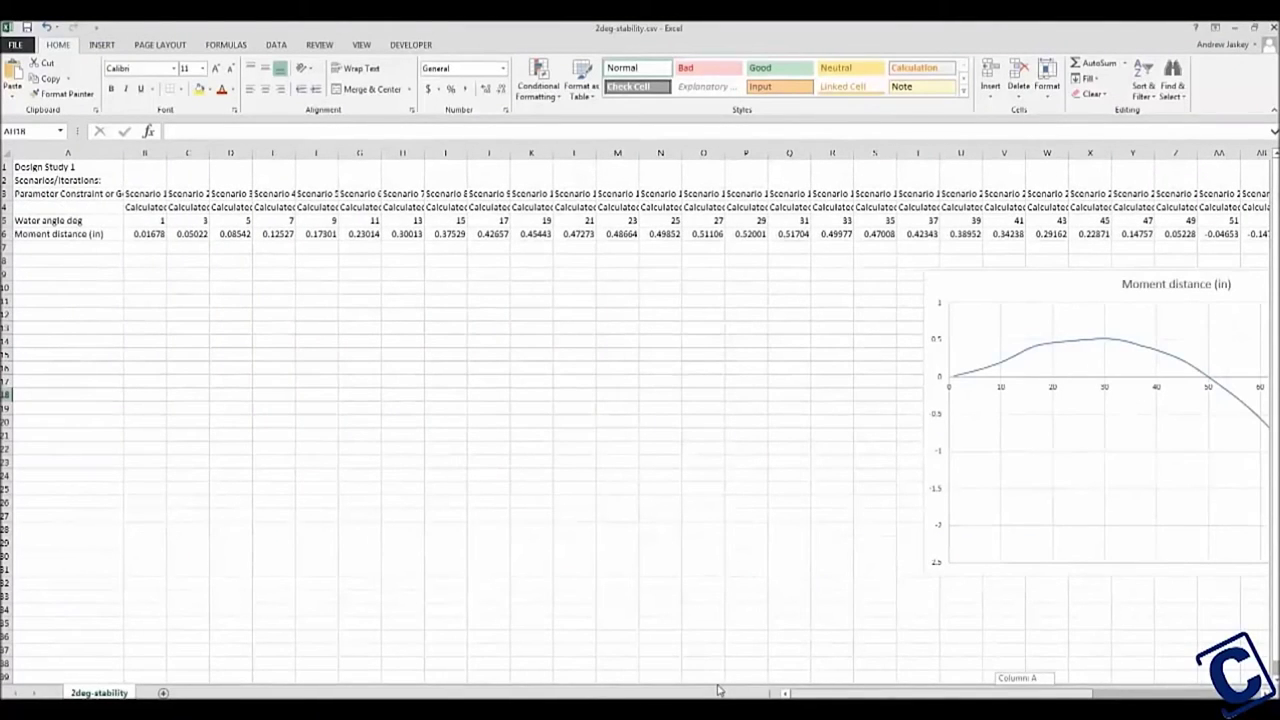
left_click(6, 220)
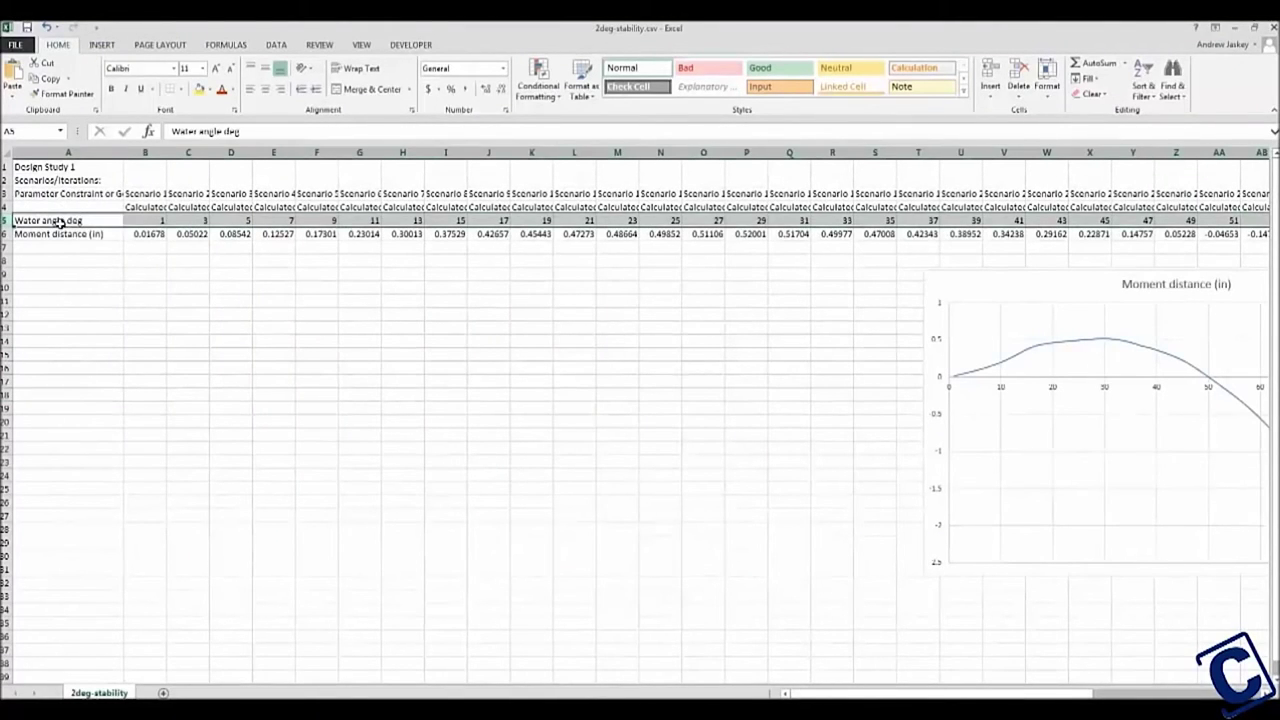
left_click(6, 233)
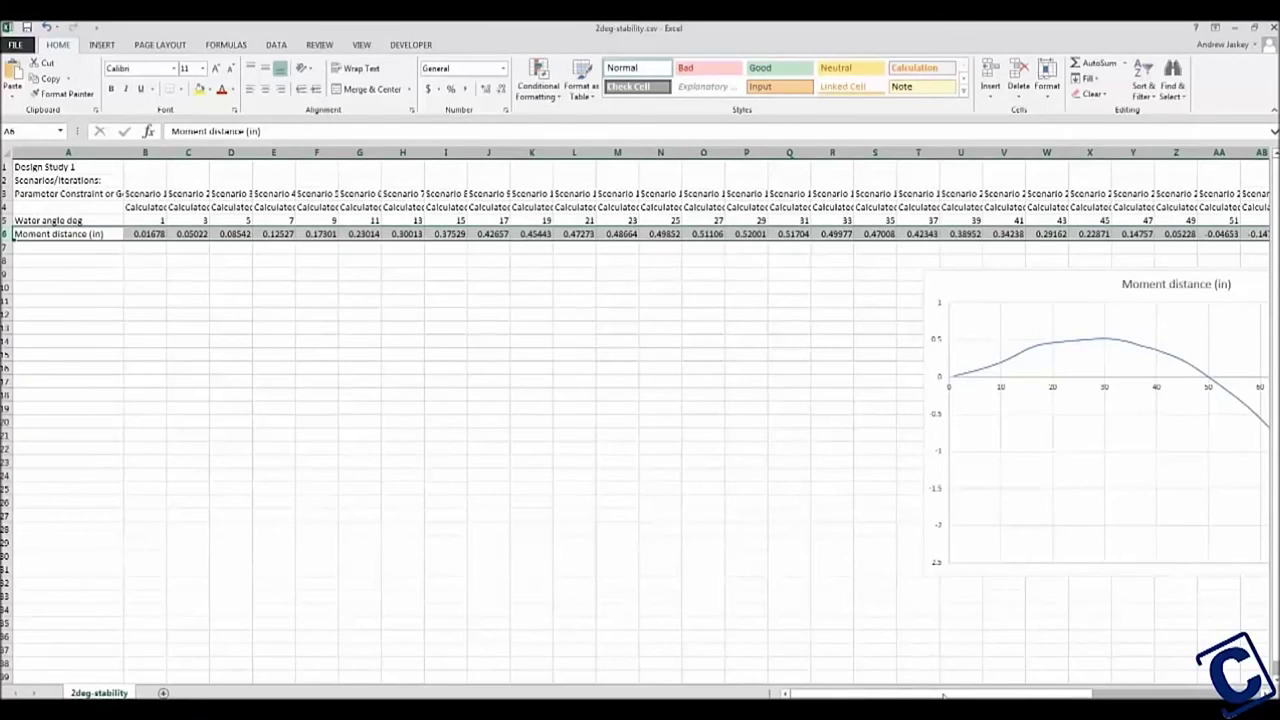
left_click_drag(943, 694, 1175, 694)
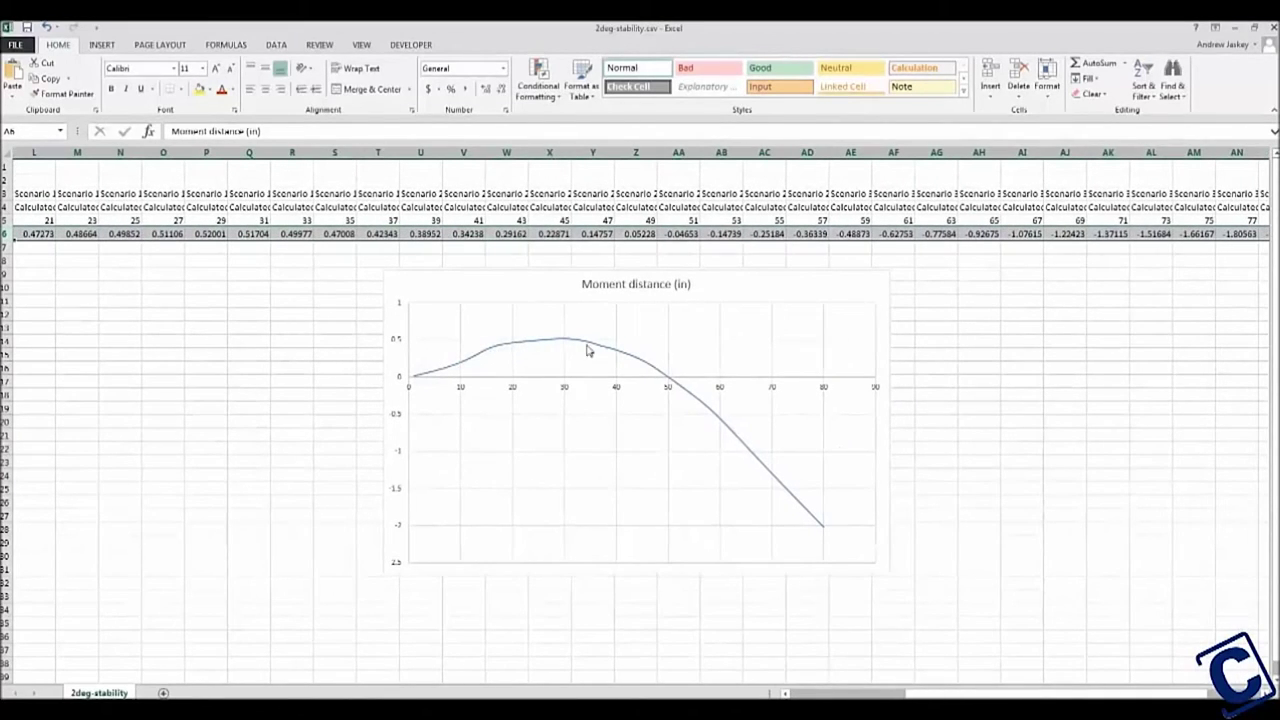
mouse_move(669, 383)
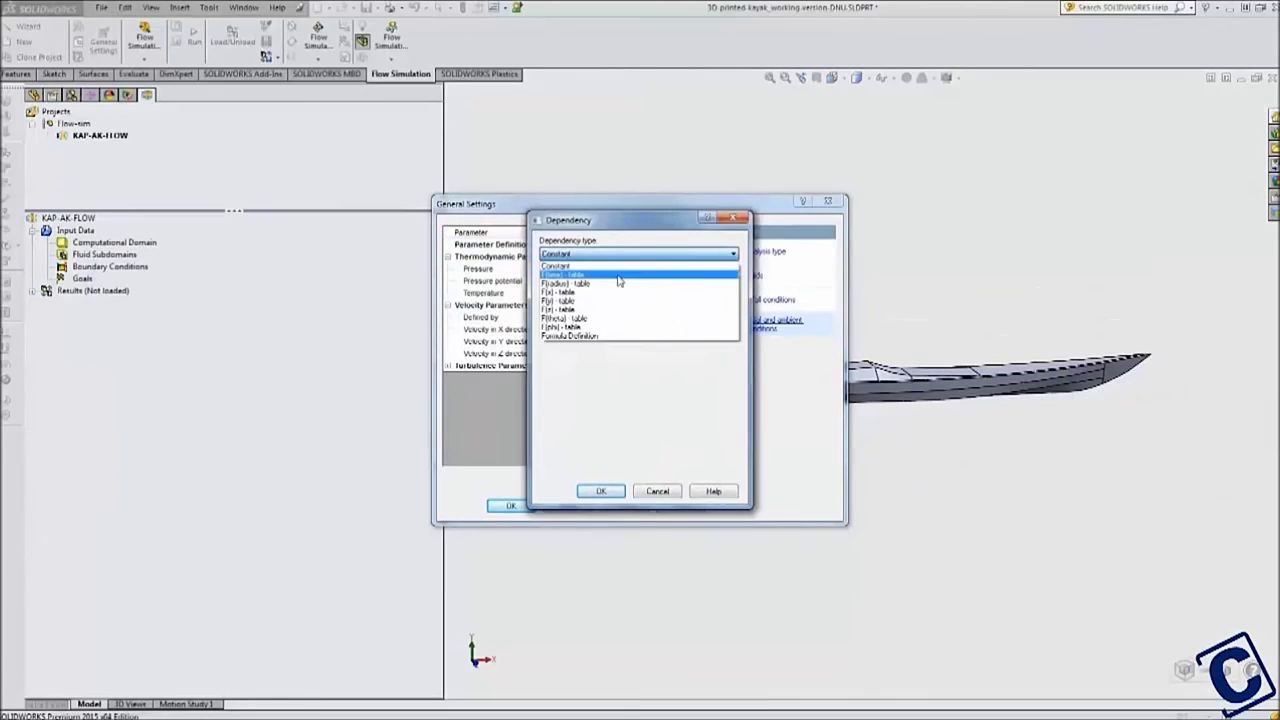
- Make the flow velocity a time table ramping from 1 kn at 0 s to 6 kn at 100 s
left_click(640, 290)
type("1.5")
key("Return")
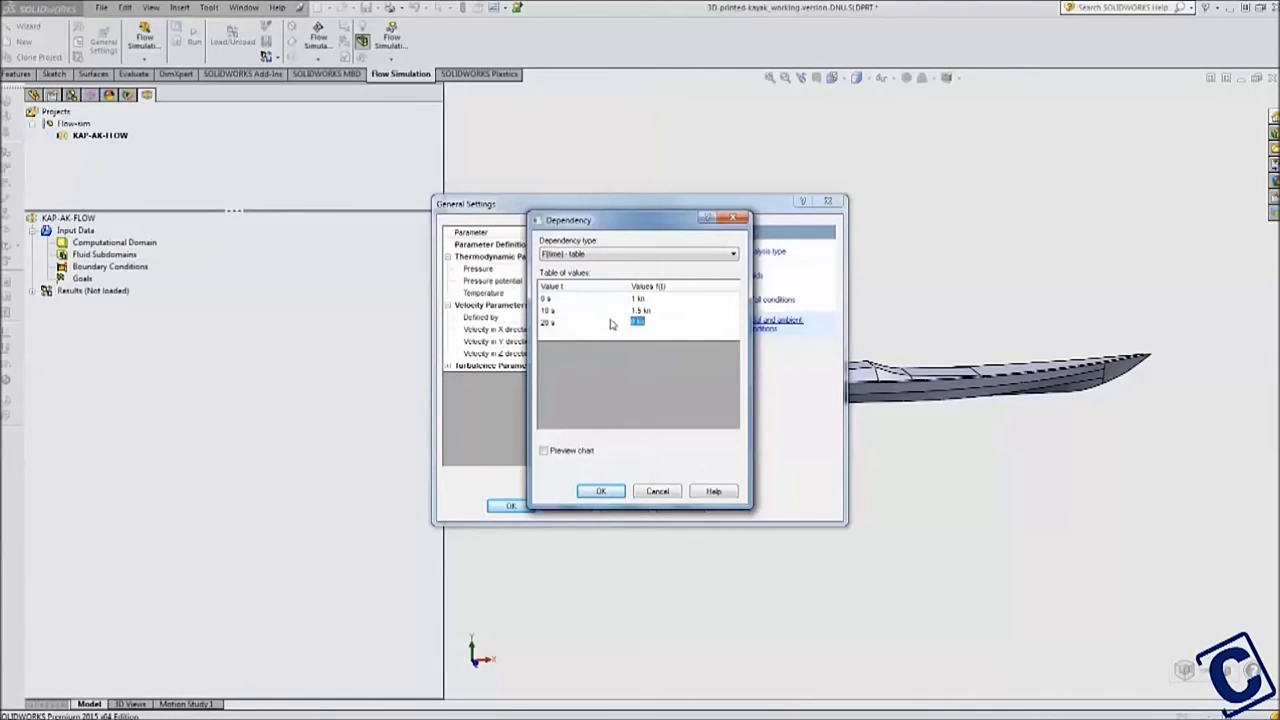
type("2")
key("Return")
type("2.5")
key("Return")
type("30 s")
key("Return")
type("3.5")
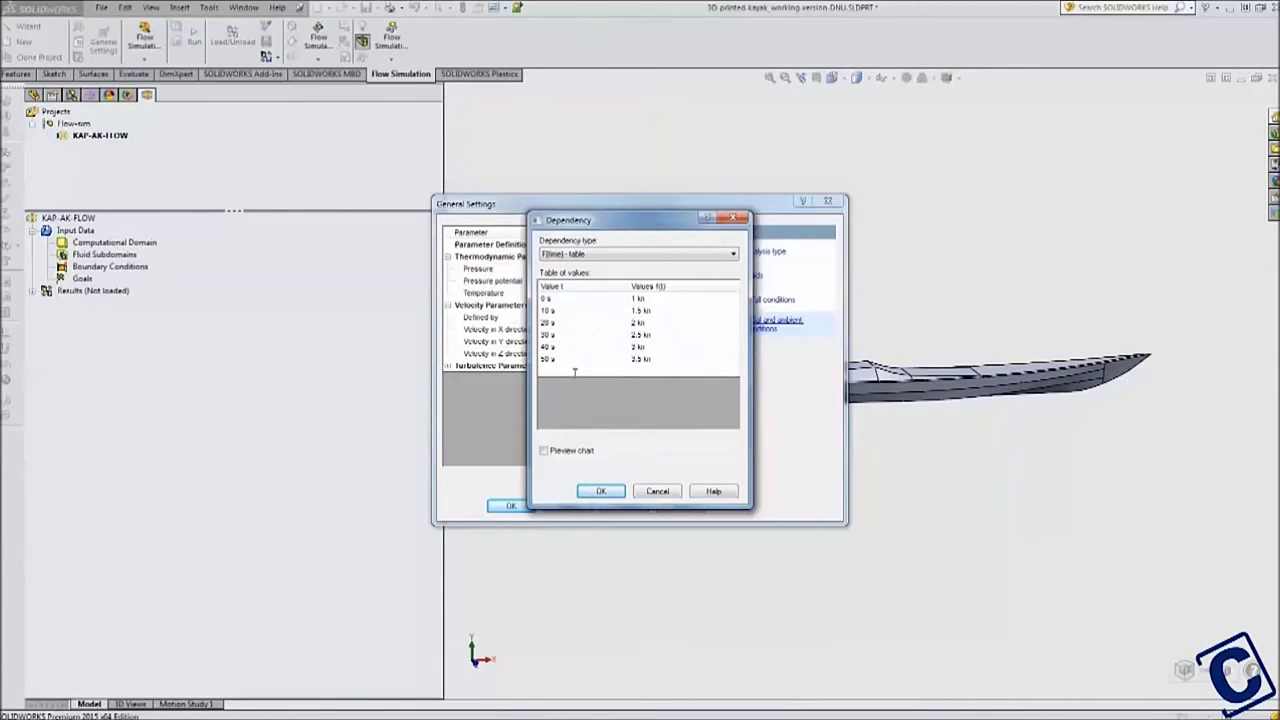
key("Return")
type("4")
key("Return")
type("4.5")
key("Return")
type("5 5.5")
left_click(543, 450)
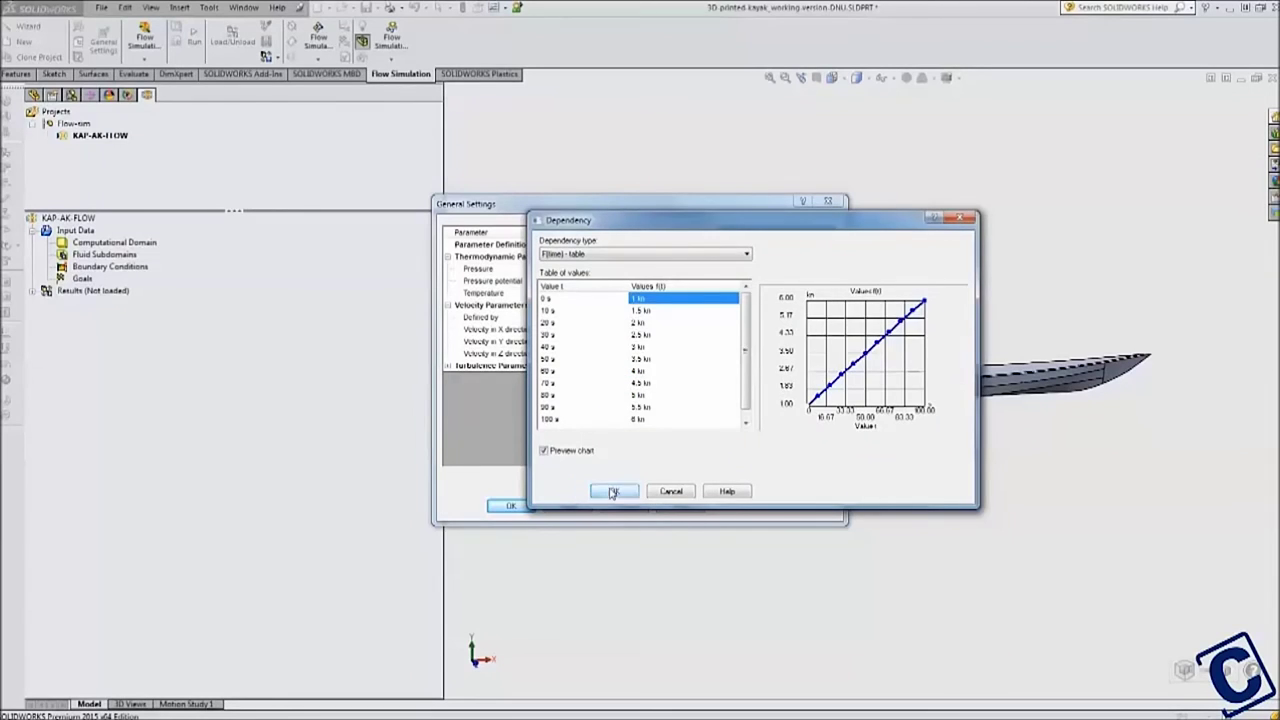
left_click(601, 491)
- Resize the computational domain to Ymax 4in and Z min 0
left_click(566, 505)
double_click(900, 376)
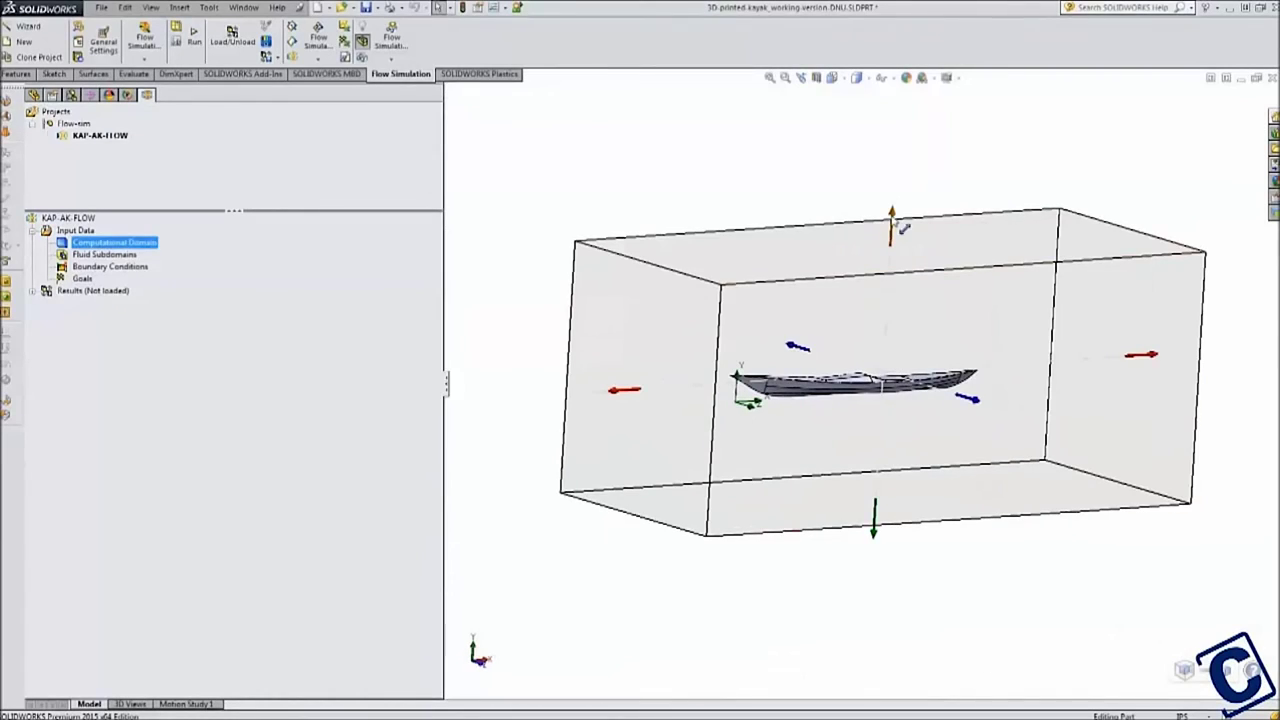
type("4in")
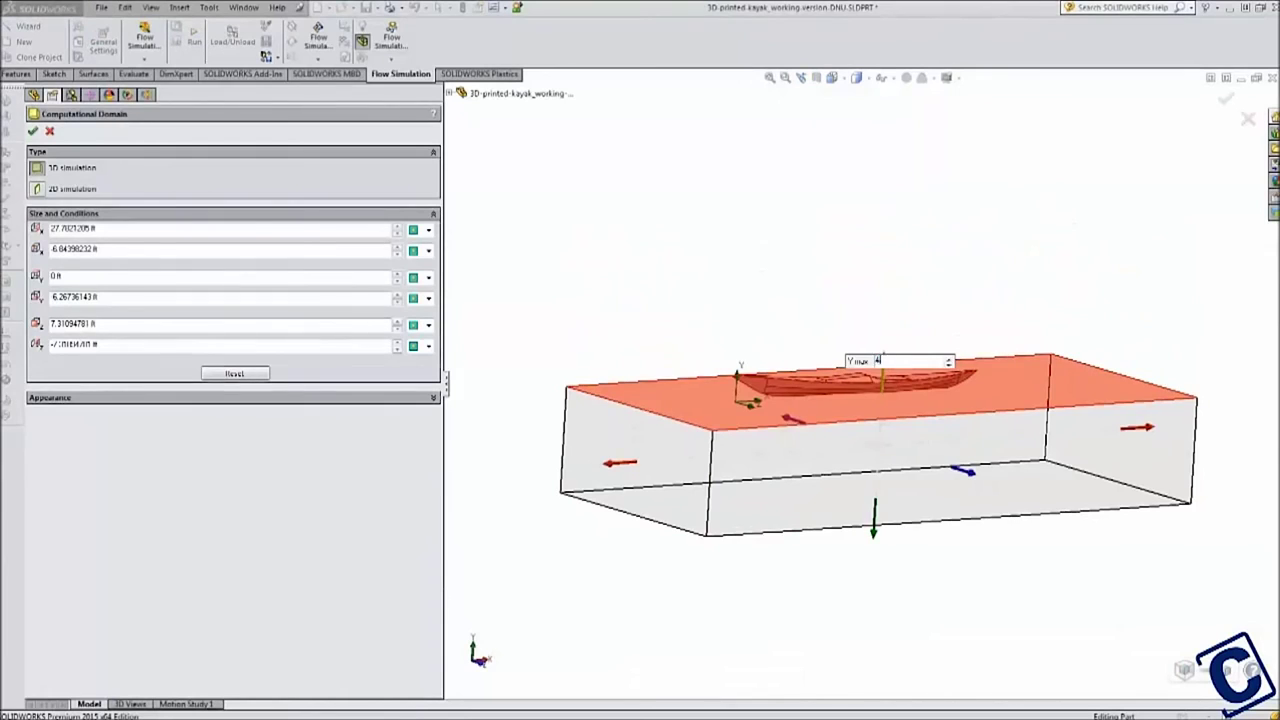
key("Return")
middle_click_drag(880, 540, 960, 420)
type("0")
key("Return")
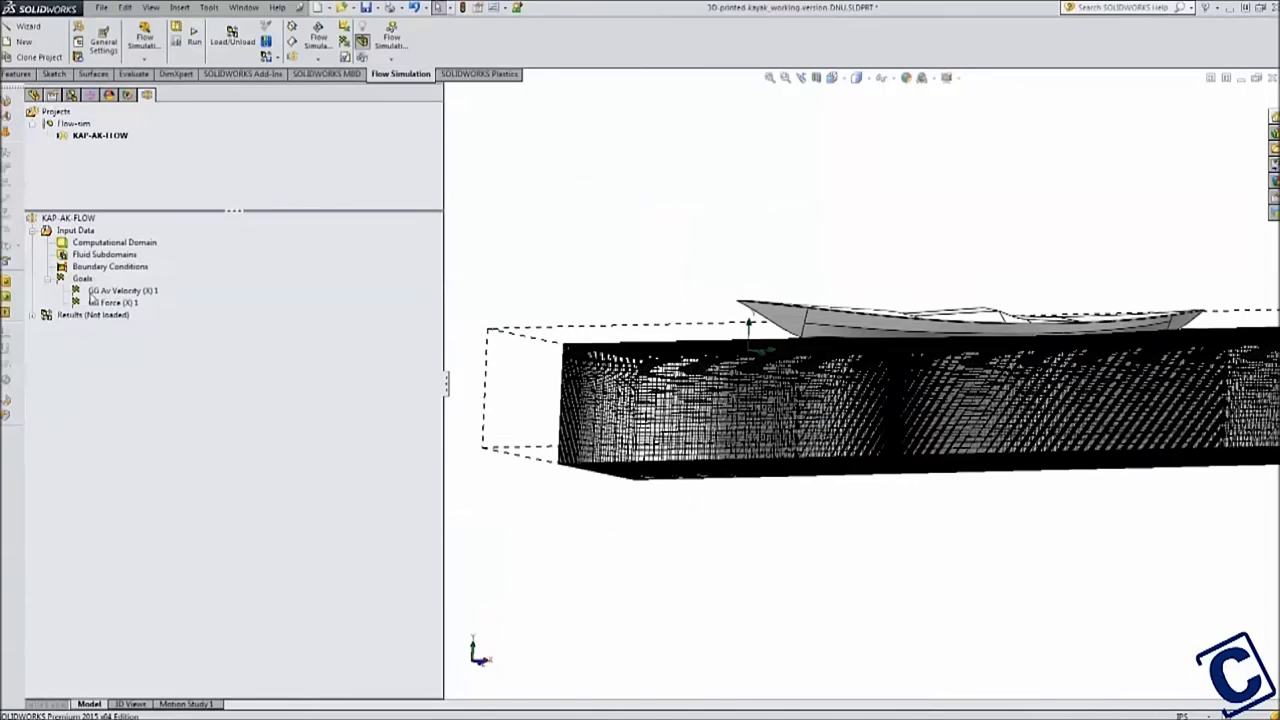
- Review the refinement and time-step settings in Calculation Control Options
right_click(80, 232)
left_click(166, 309)
left_click(515, 263)
left_click(550, 263)
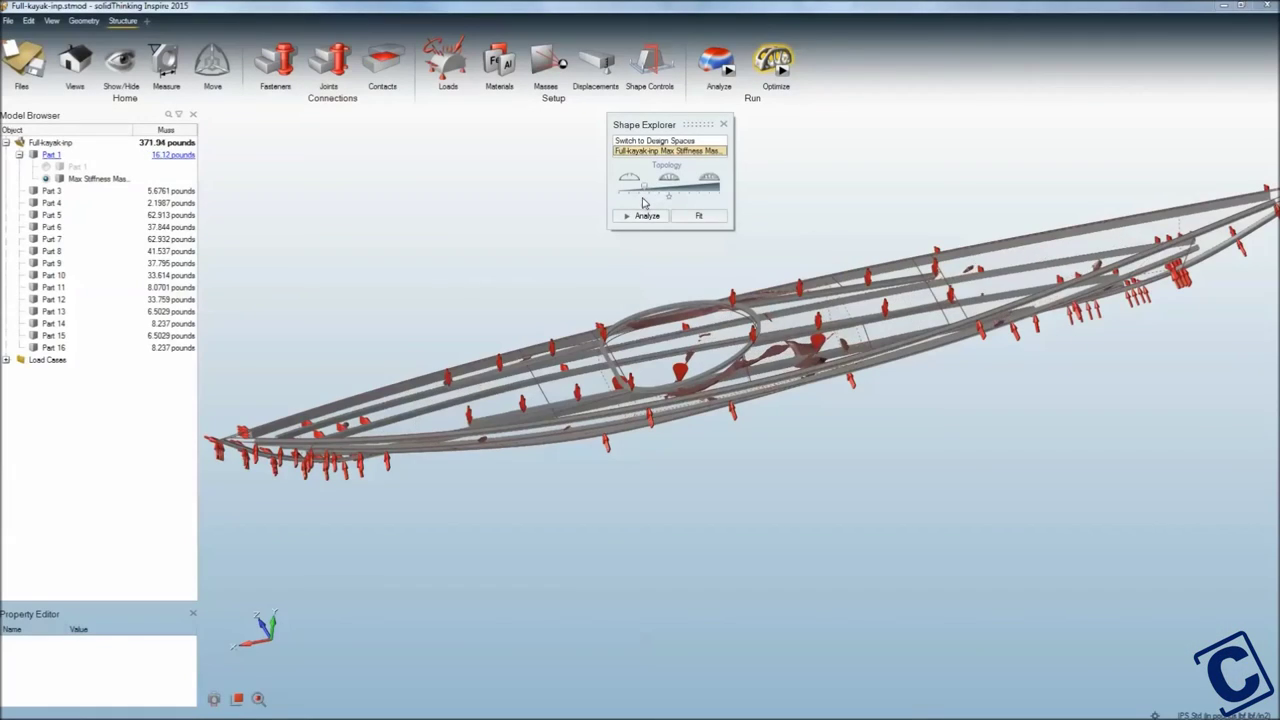
- Raise the frame's topology mass with the Shape Explorer slider, then open the Stress1 result's options
left_click_drag(643, 202, 670, 198)
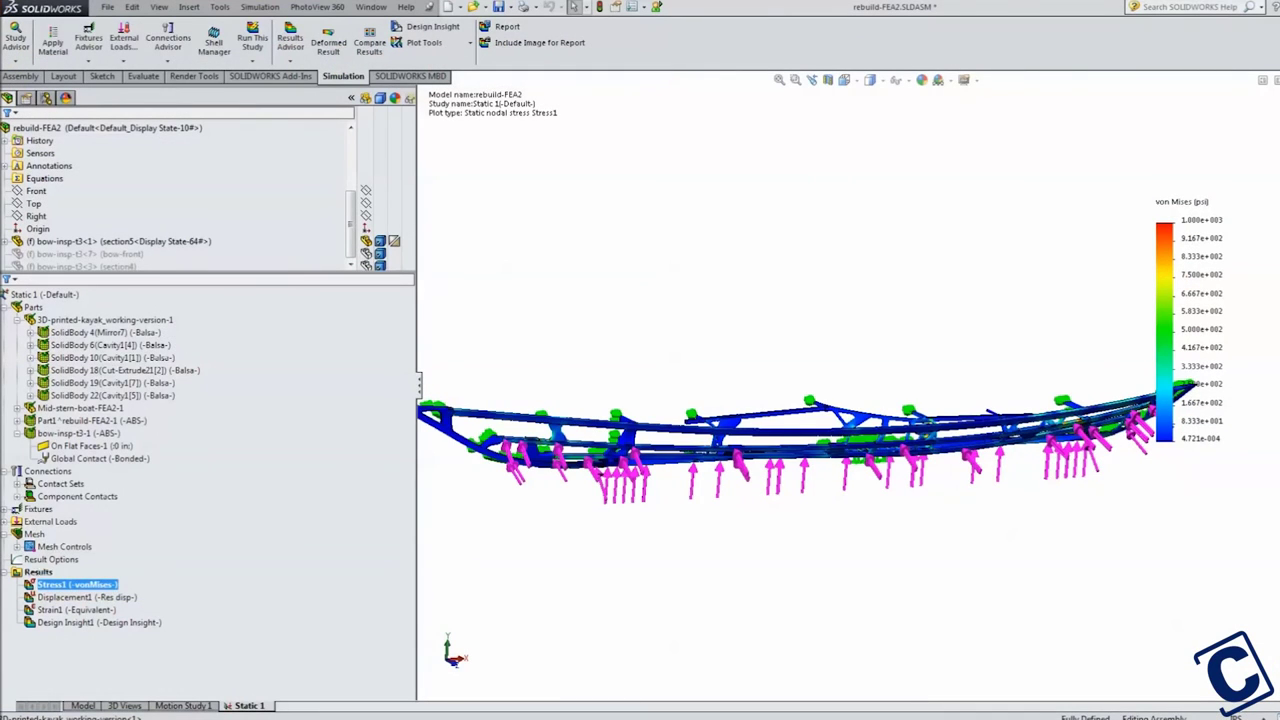
right_click(100, 585)
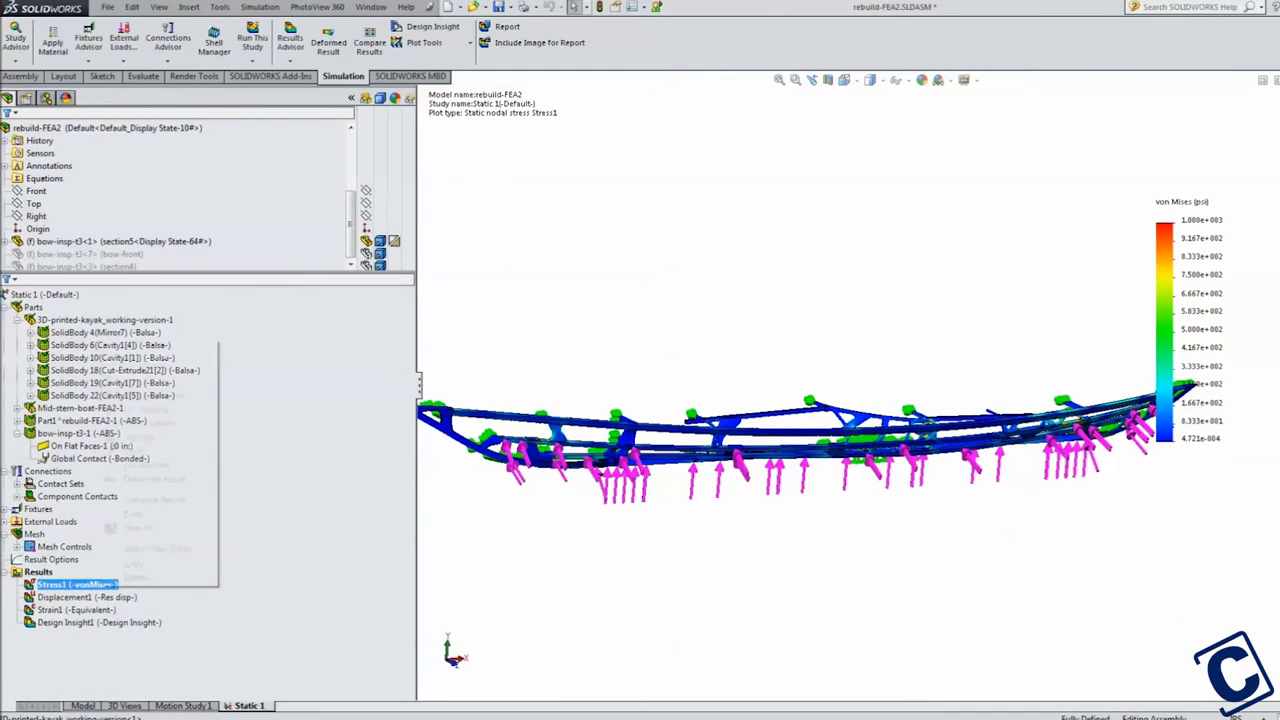